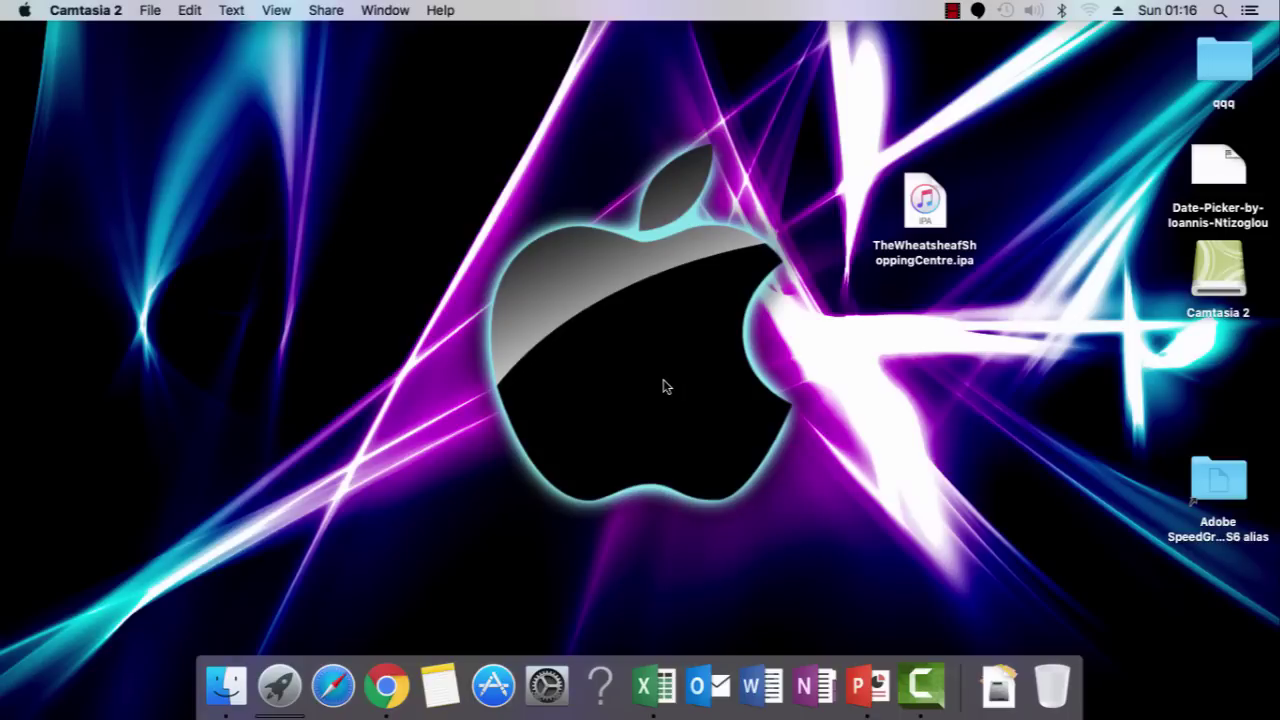
# Step: Switch to the Excel workbook and examine the heading cells A1 to D1 of the calculation table
pyautogui.click(652, 686)
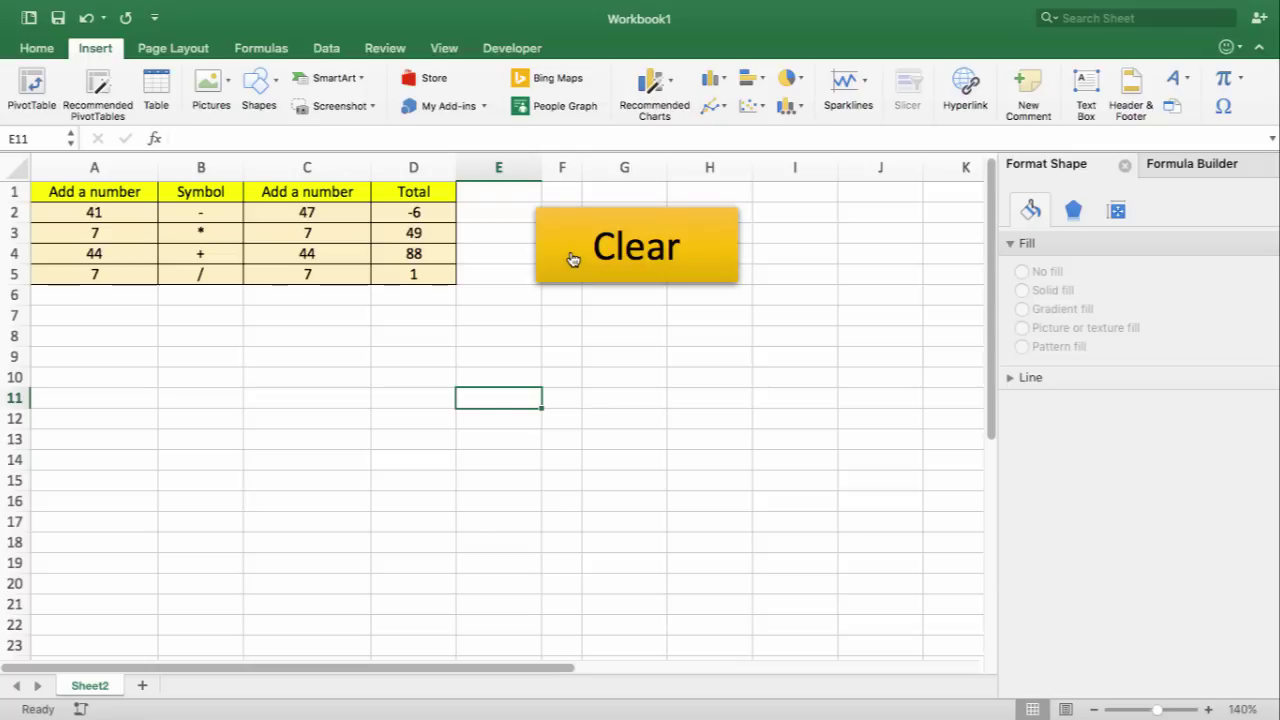
pyautogui.click(121, 193)
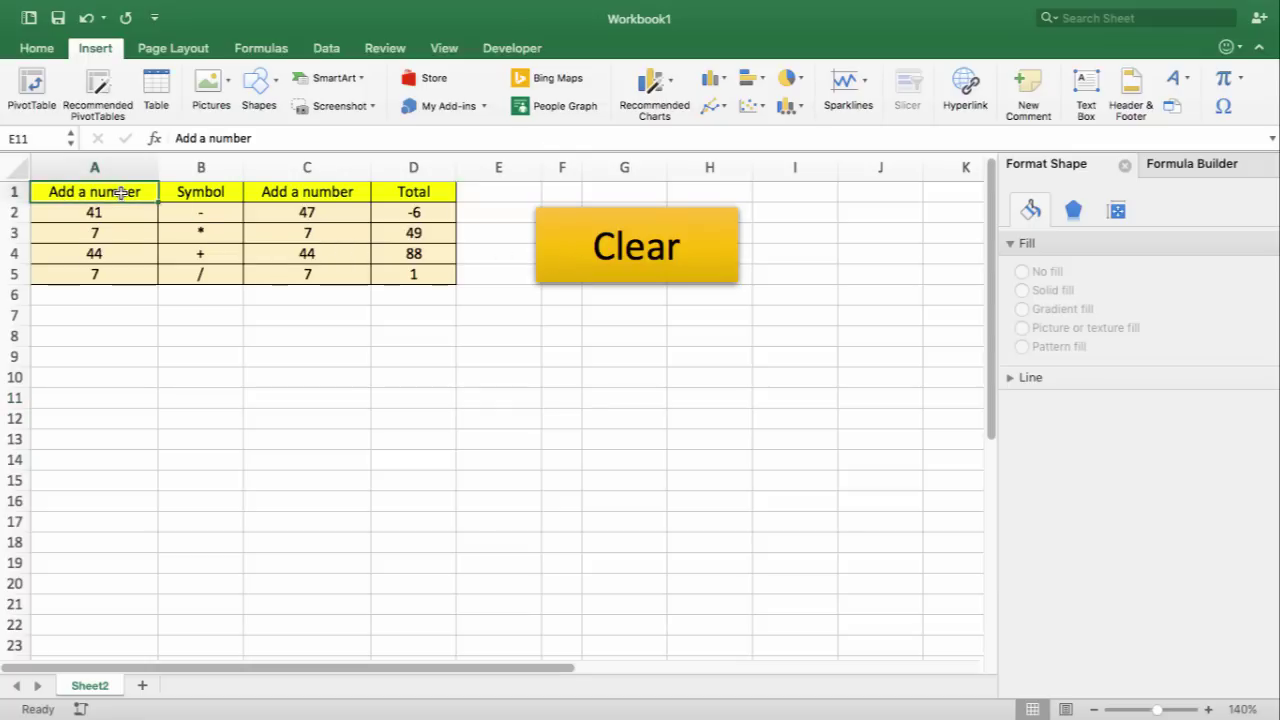
pyautogui.click(190, 192)
pyautogui.click(311, 192)
pyautogui.click(404, 193)
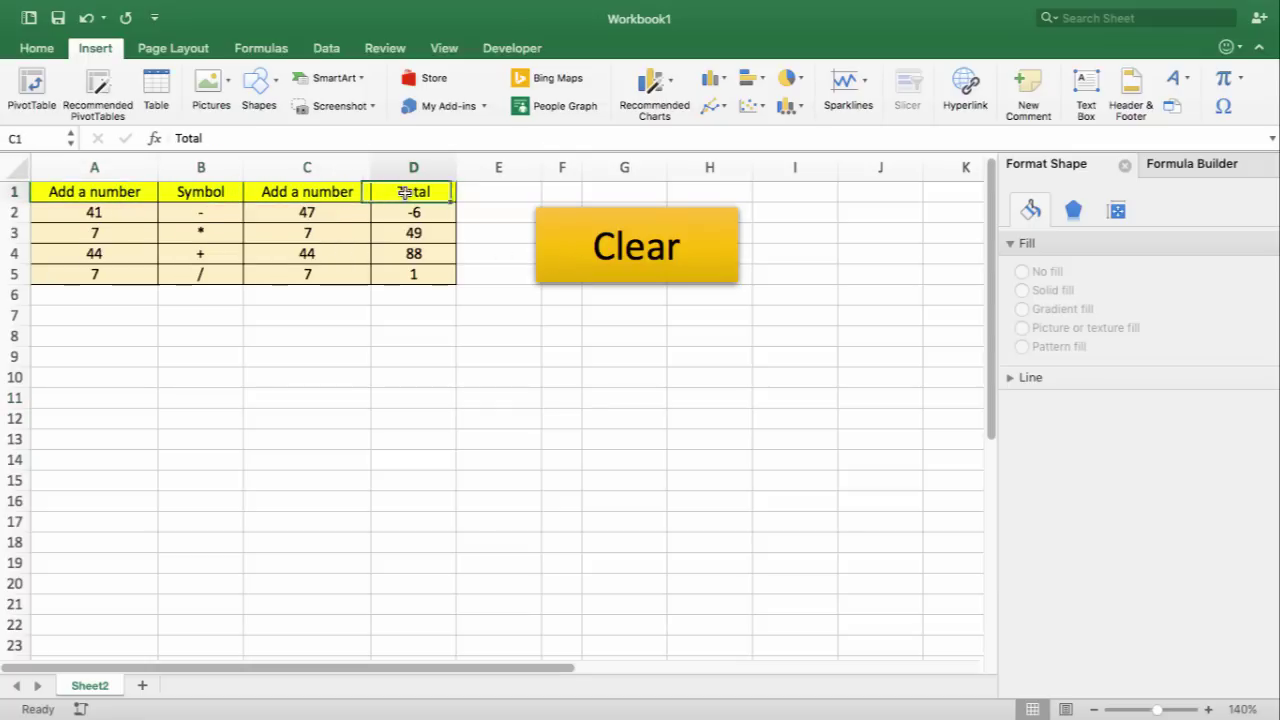
pyautogui.click(116, 196)
# Step: Examine the numbers in column A and the operator symbols in column B of the table
pyautogui.click(113, 214)
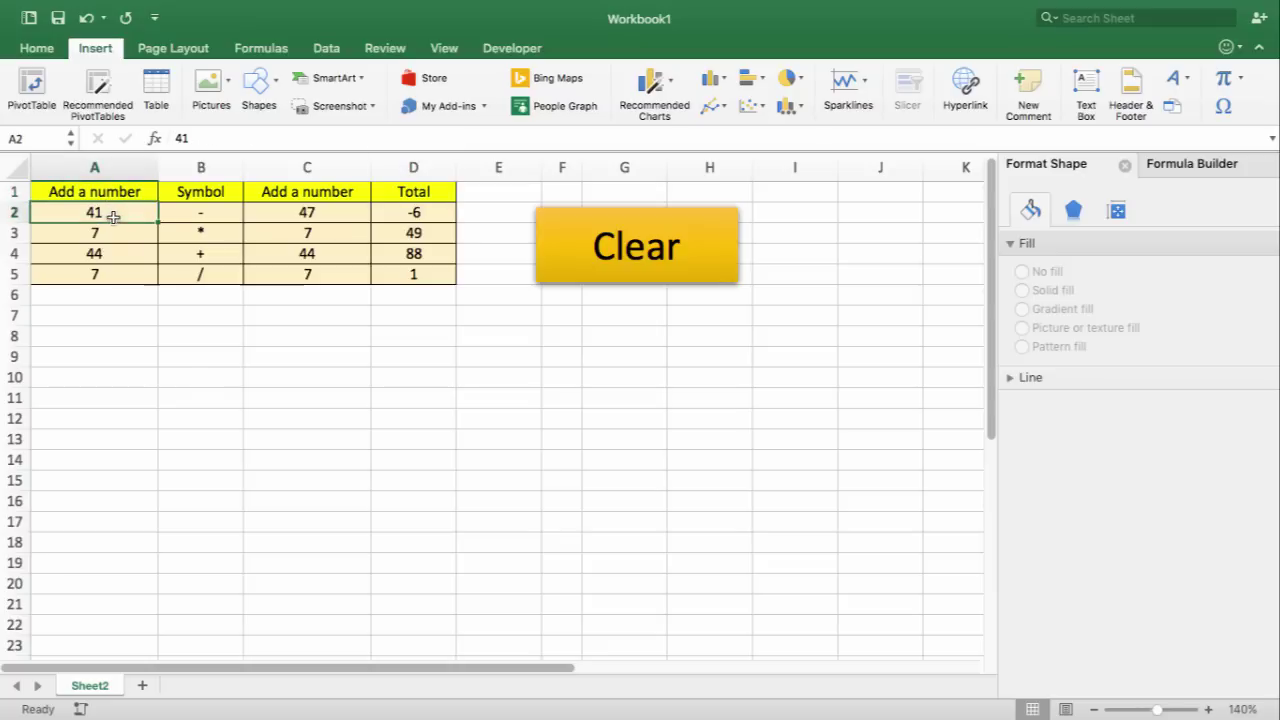
pyautogui.click(114, 253)
pyautogui.click(193, 218)
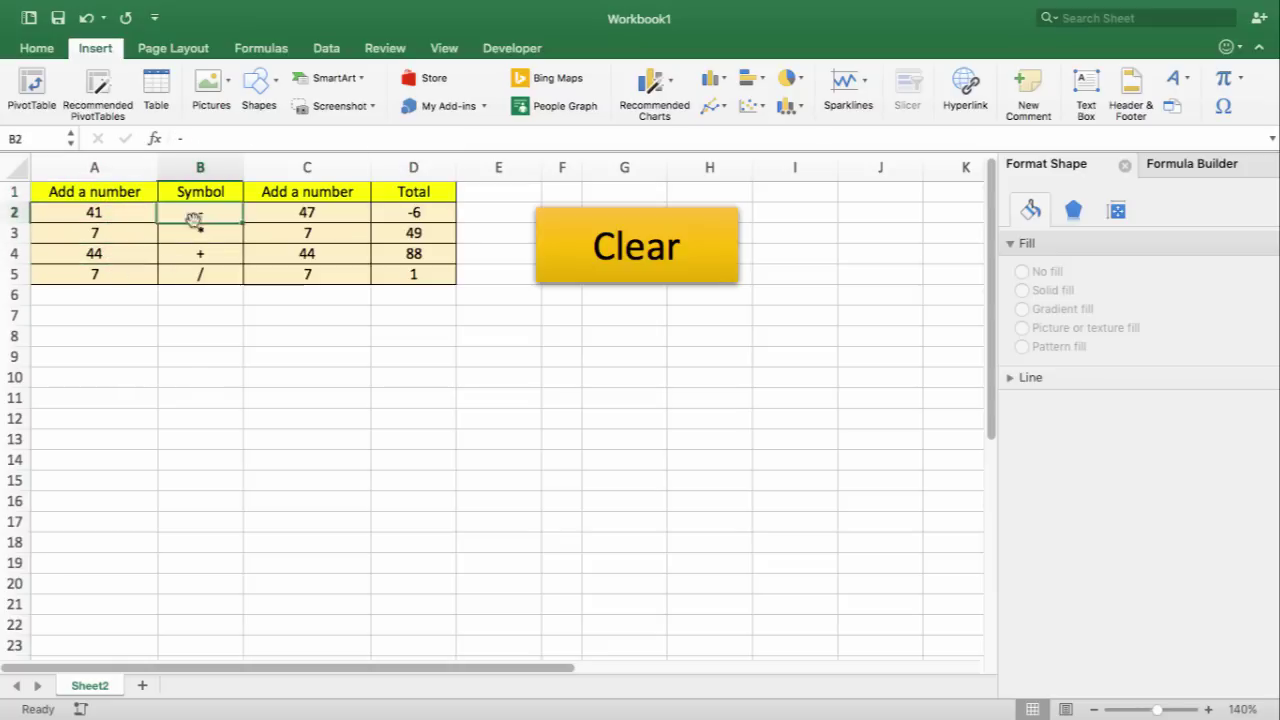
pyautogui.click(200, 251)
pyautogui.click(203, 272)
pyautogui.click(200, 233)
pyautogui.click(230, 253)
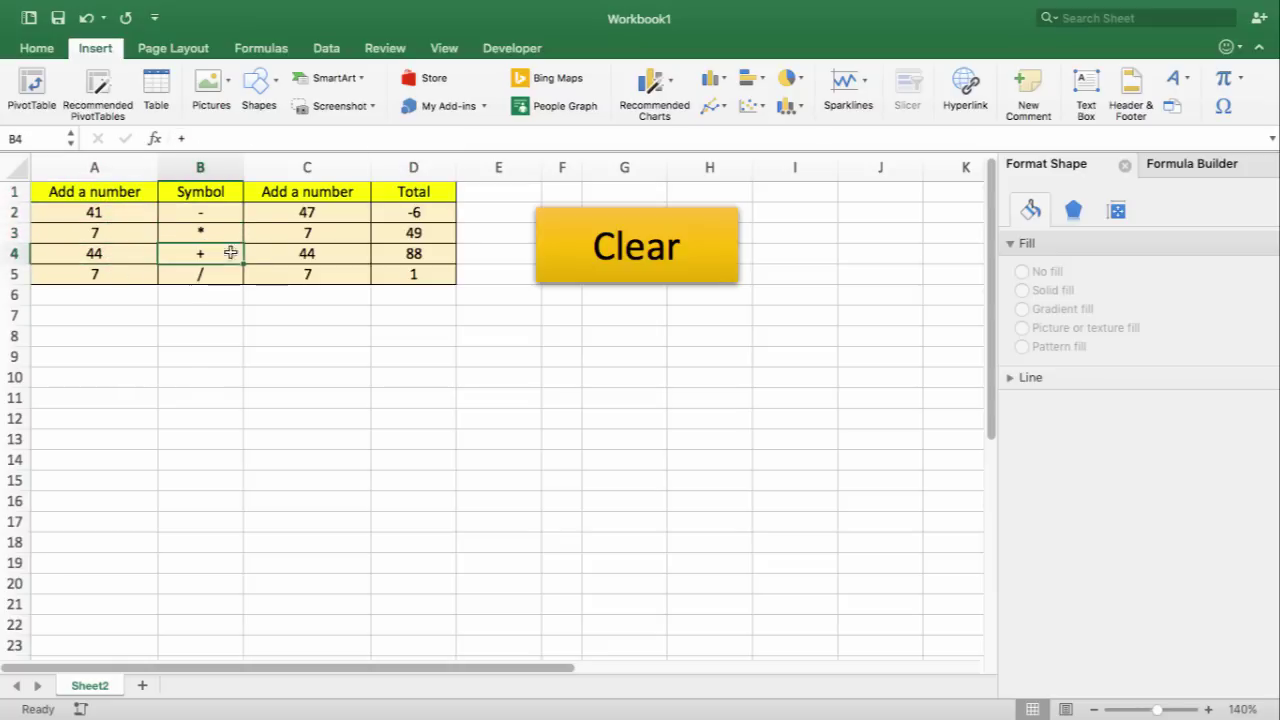
# Step: Inspect the formulas behind the Total cells D2 to D5
pyautogui.click(416, 214)
pyautogui.click(416, 232)
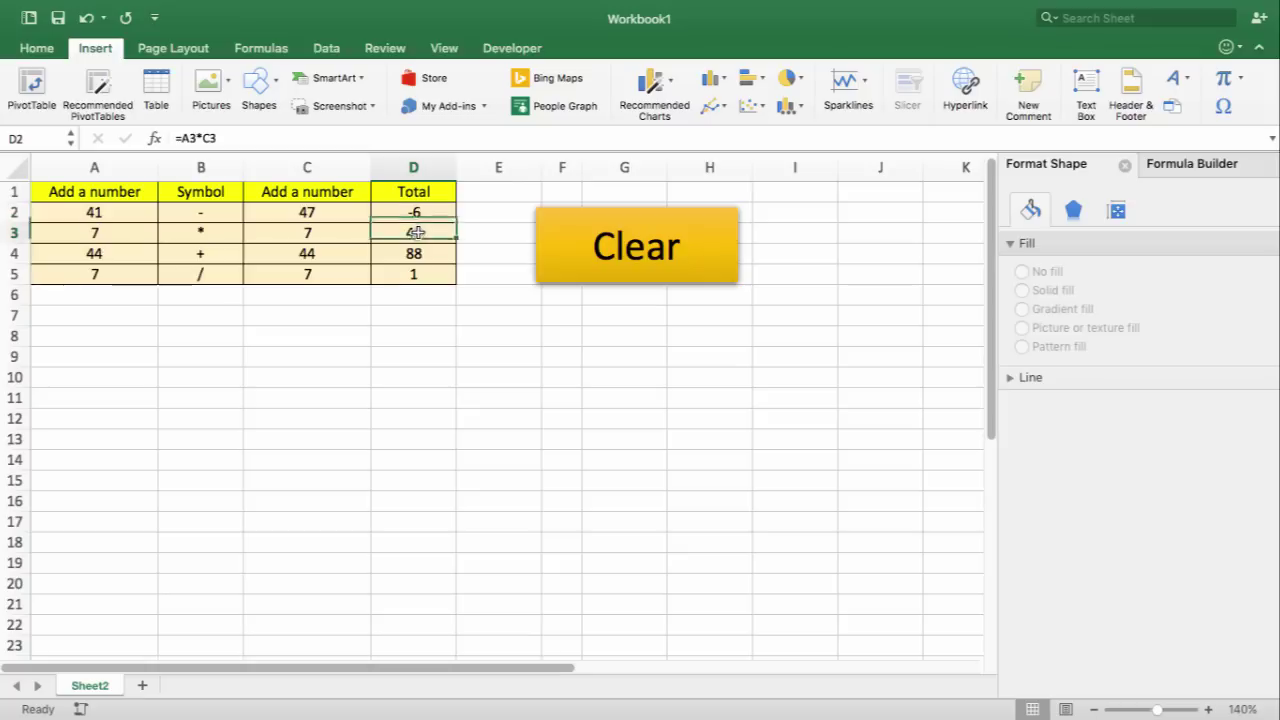
pyautogui.click(415, 256)
pyautogui.click(416, 275)
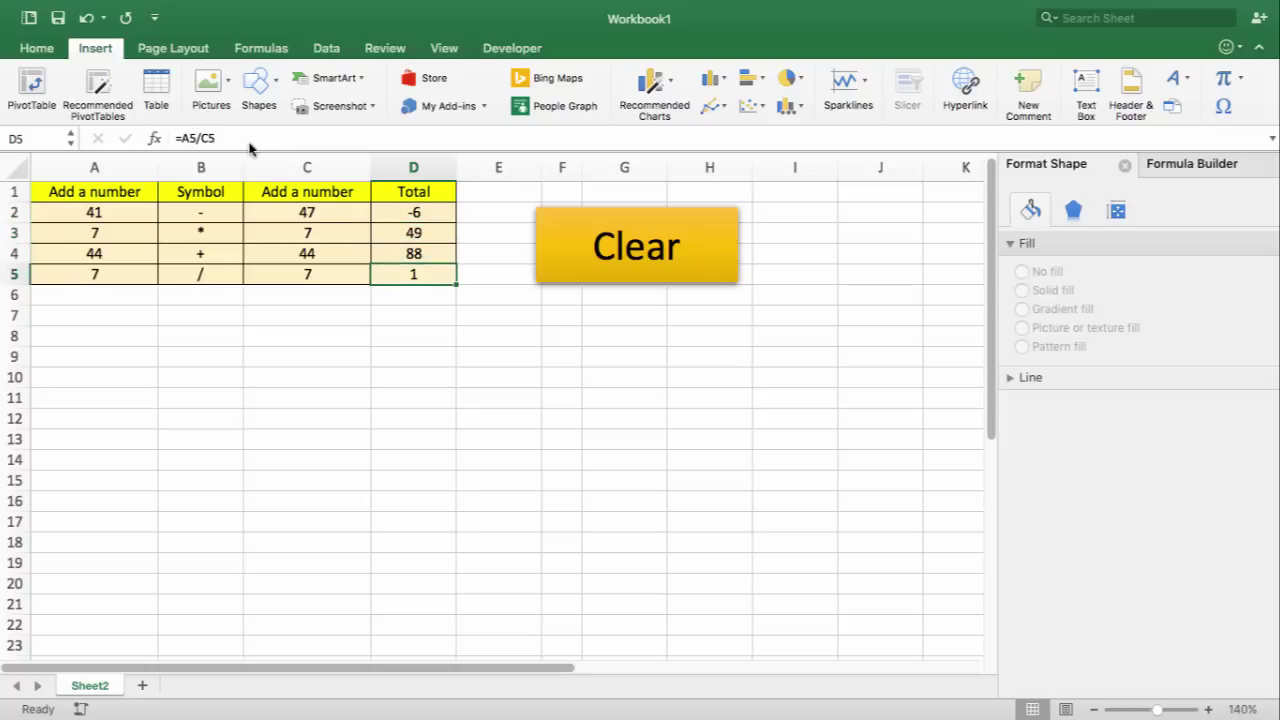
pyautogui.click(251, 368)
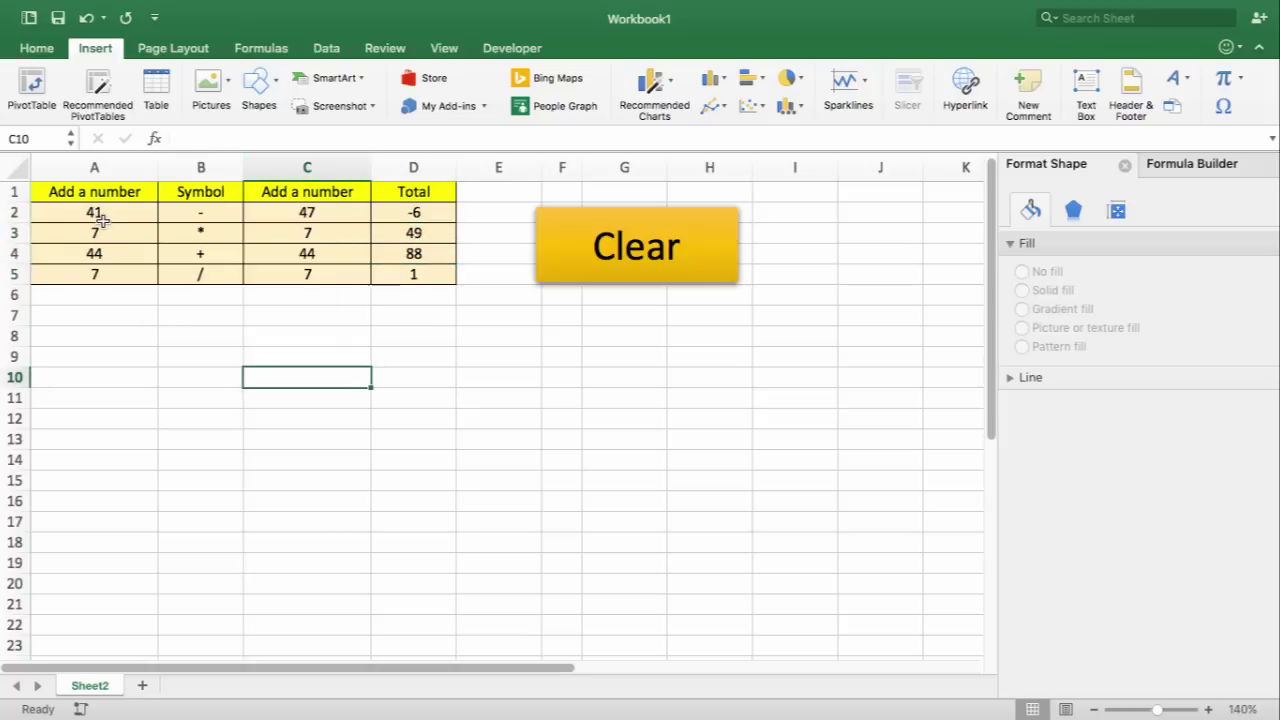
# Step: Review the number entry ranges A2:A5 and C2:C5 by selecting each of them
pyautogui.moveTo(100, 212); pyautogui.dragTo(100, 274)
pyautogui.moveTo(303, 212); pyautogui.dragTo(303, 280)
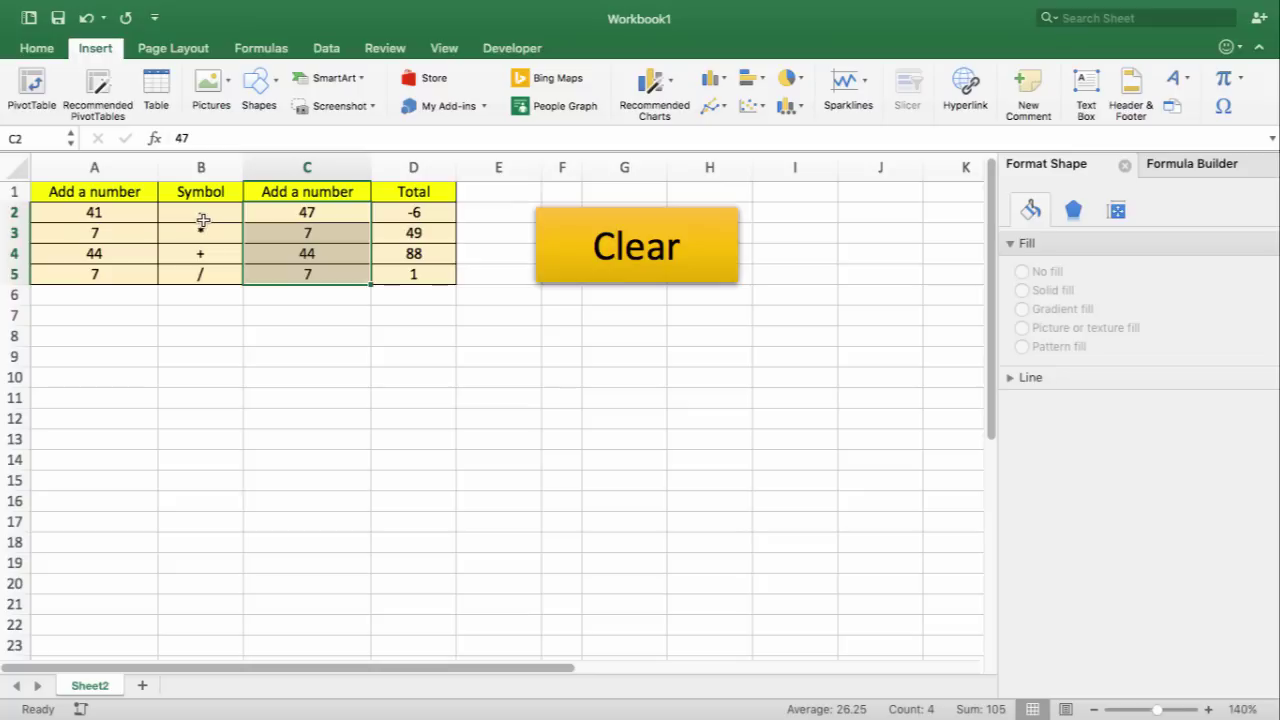
pyautogui.moveTo(117, 213); pyautogui.dragTo(133, 274)
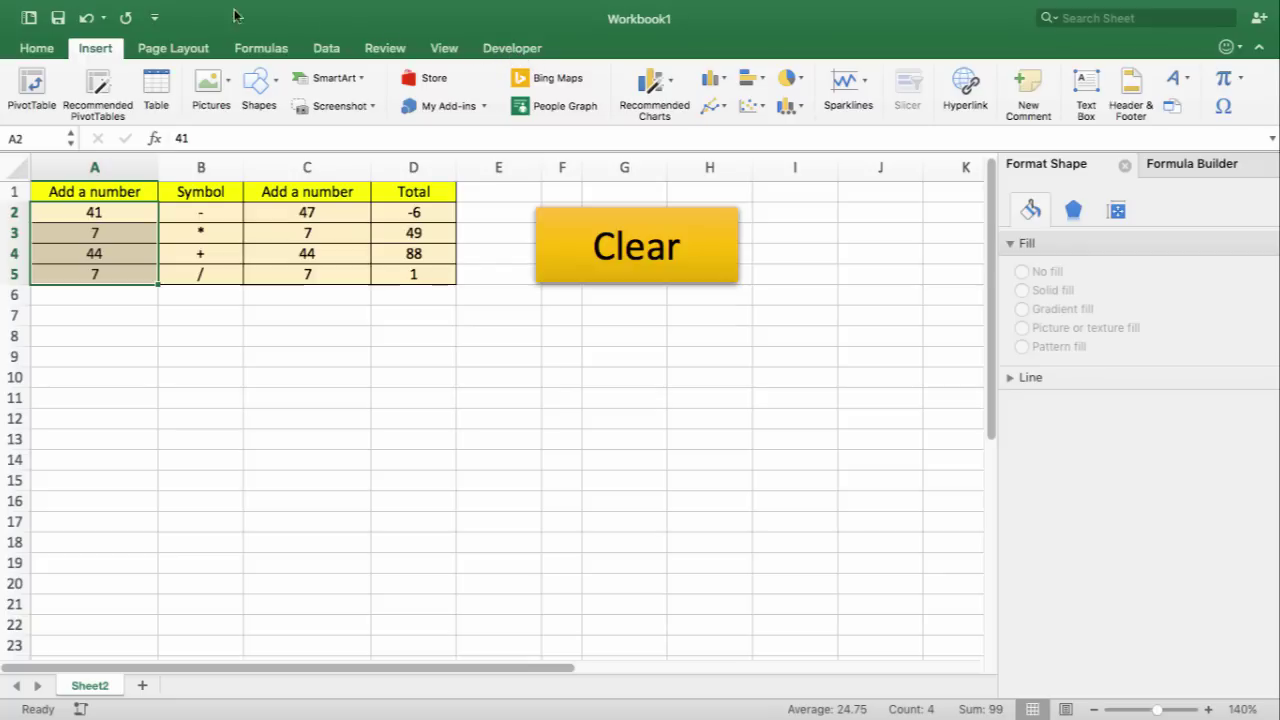
# Step: Check the View preferences for the option that shows the Developer tab in the ribbon
pyautogui.click(64, 10)
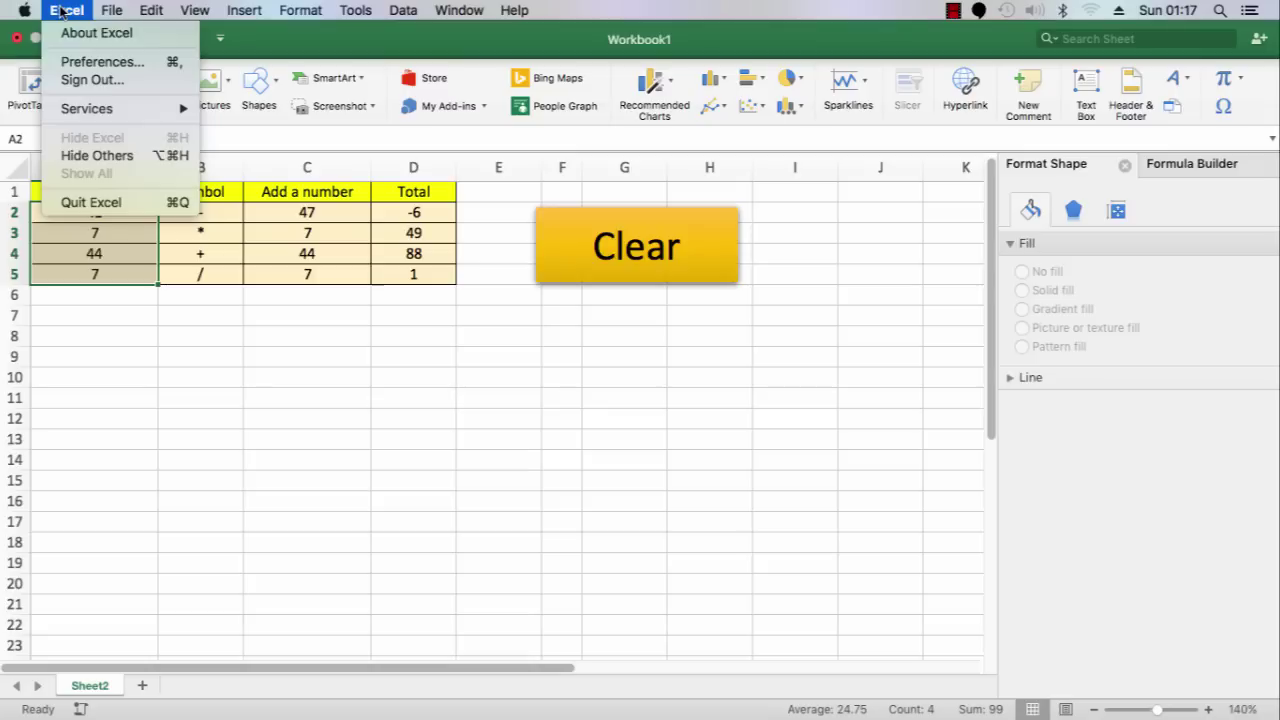
pyautogui.click(78, 62)
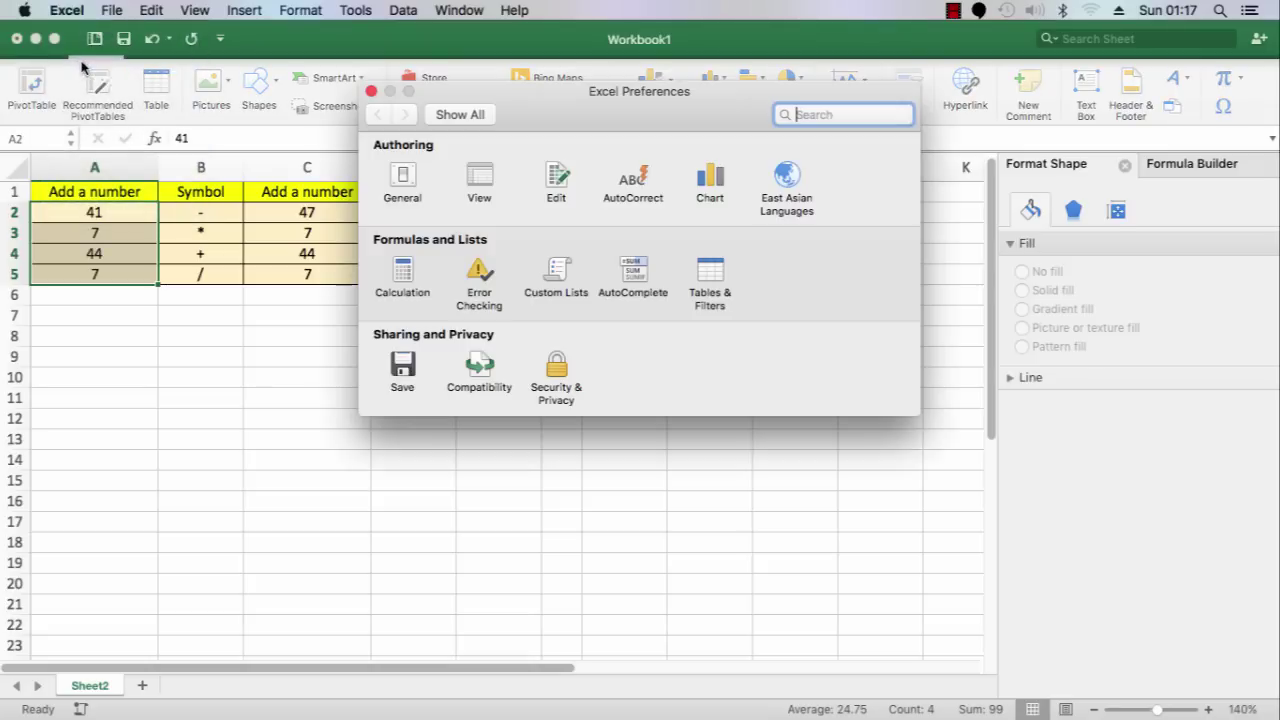
pyautogui.click(480, 177)
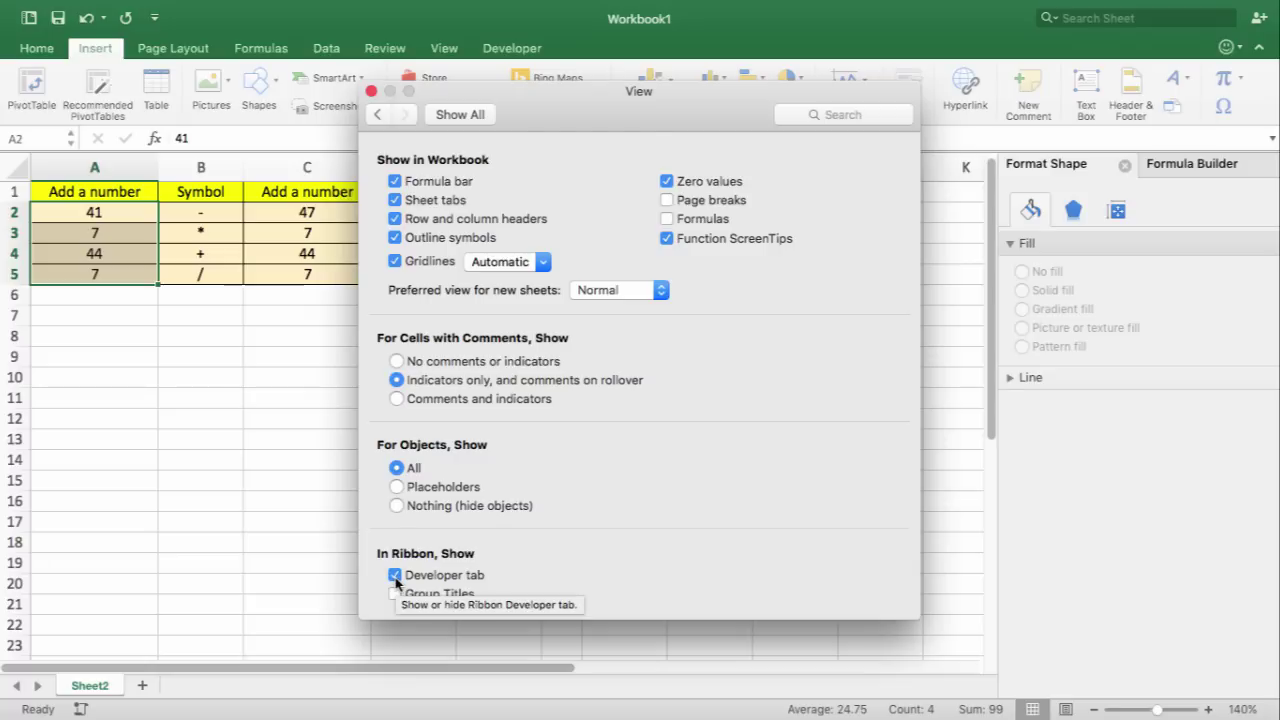
pyautogui.click(371, 92)
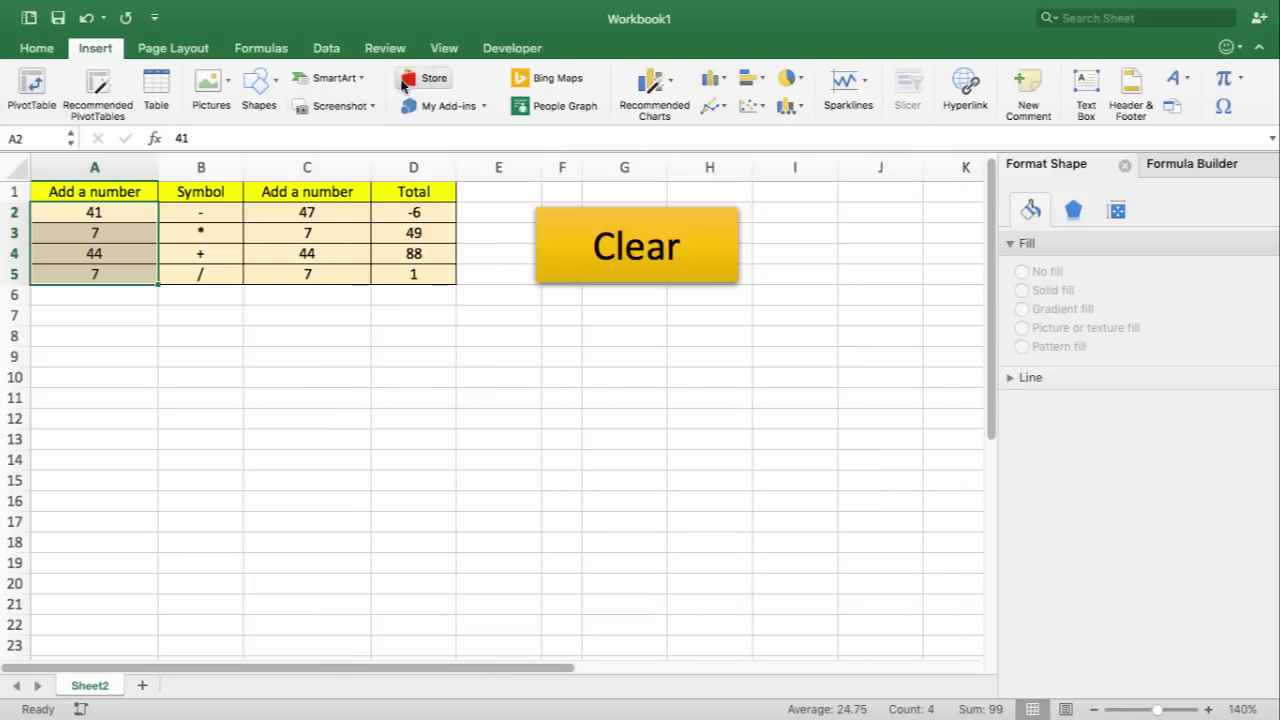
# Step: Start recording a macro named ClearNumbers, stored in This Workbook
pyautogui.click(493, 52)
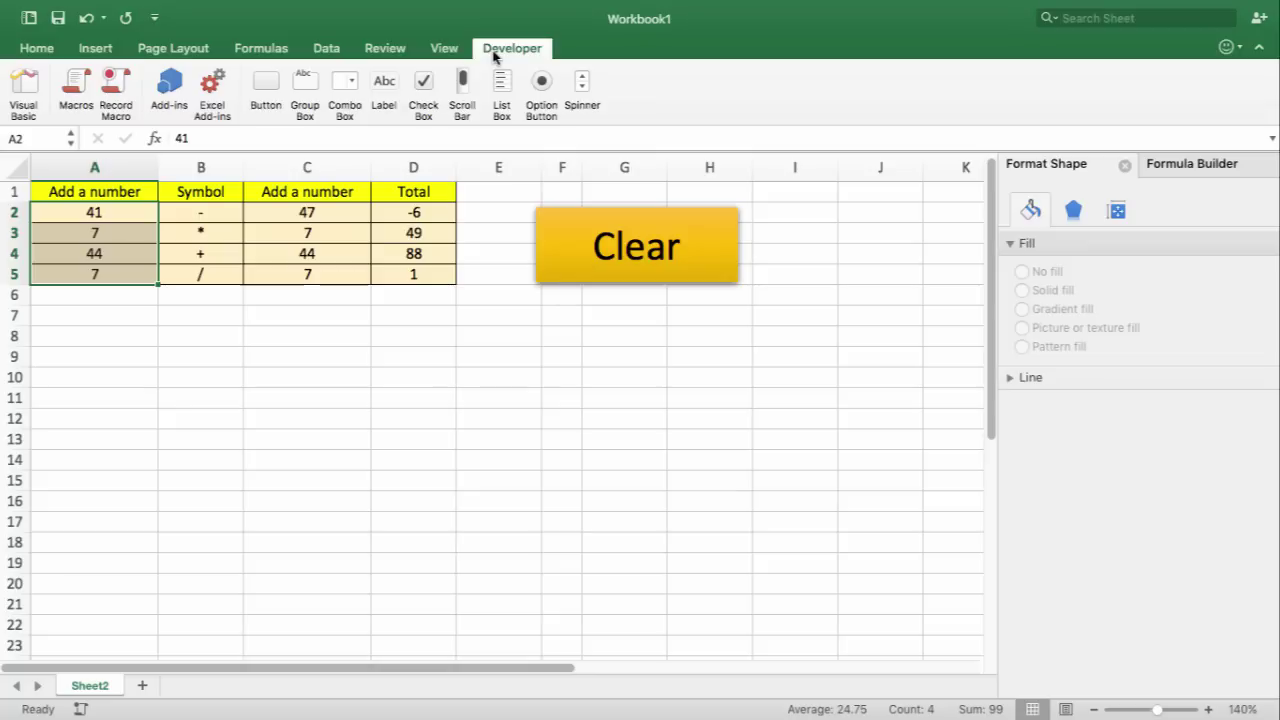
pyautogui.click(113, 84)
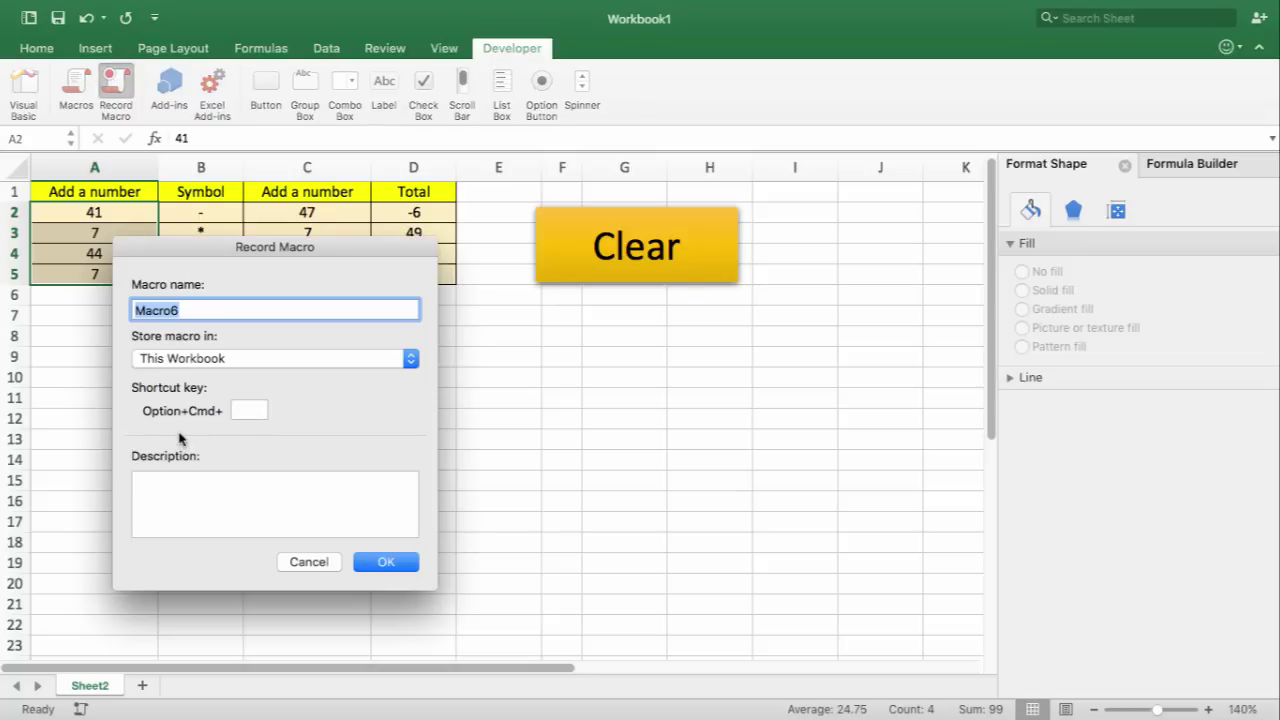
pyautogui.write('ClearNumbers')
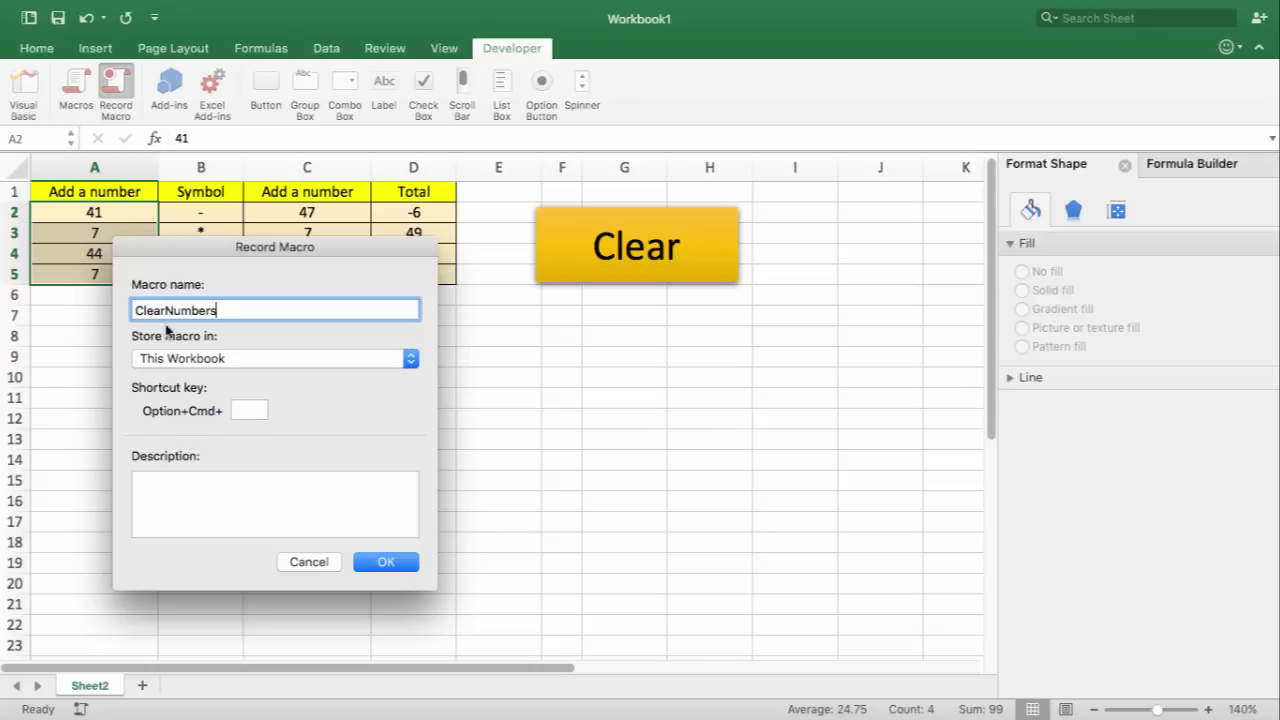
pyautogui.click(376, 563)
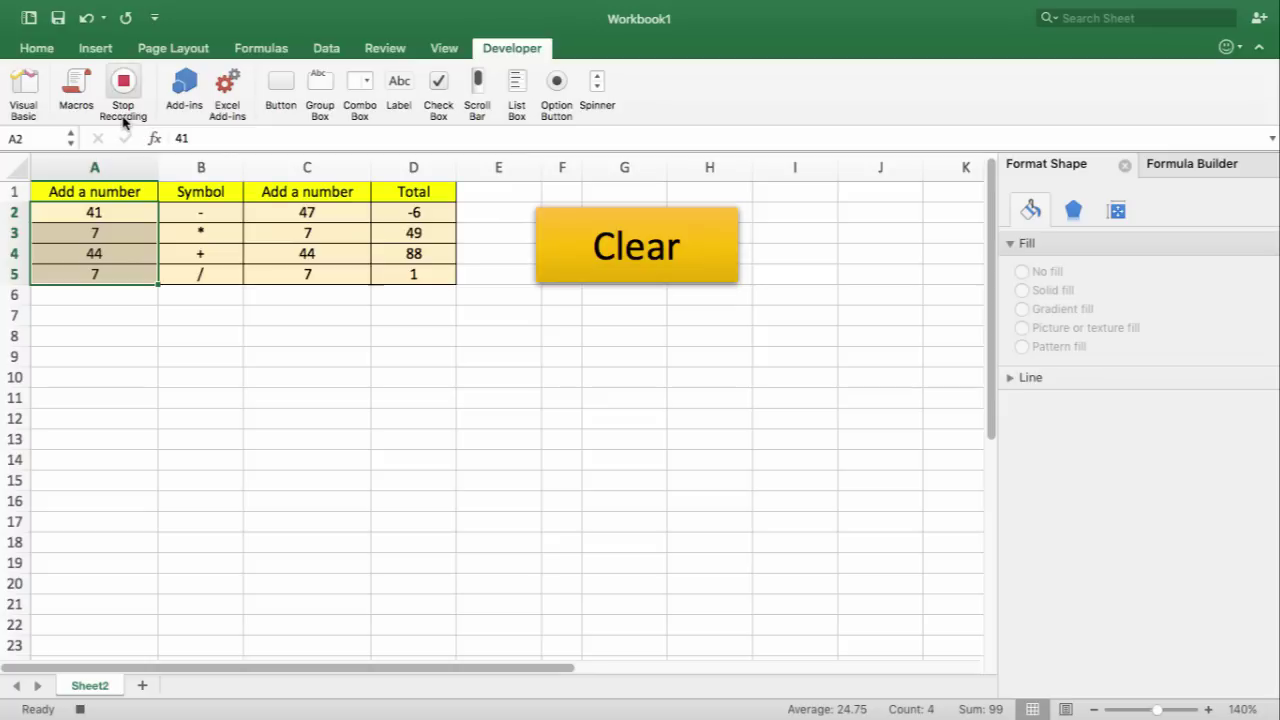
# Step: Delete the contents of A2:A5 and C2:C5 during the macro recording, and stop recording
pyautogui.moveTo(96, 212); pyautogui.dragTo(99, 273)
pyautogui.press('Delete')
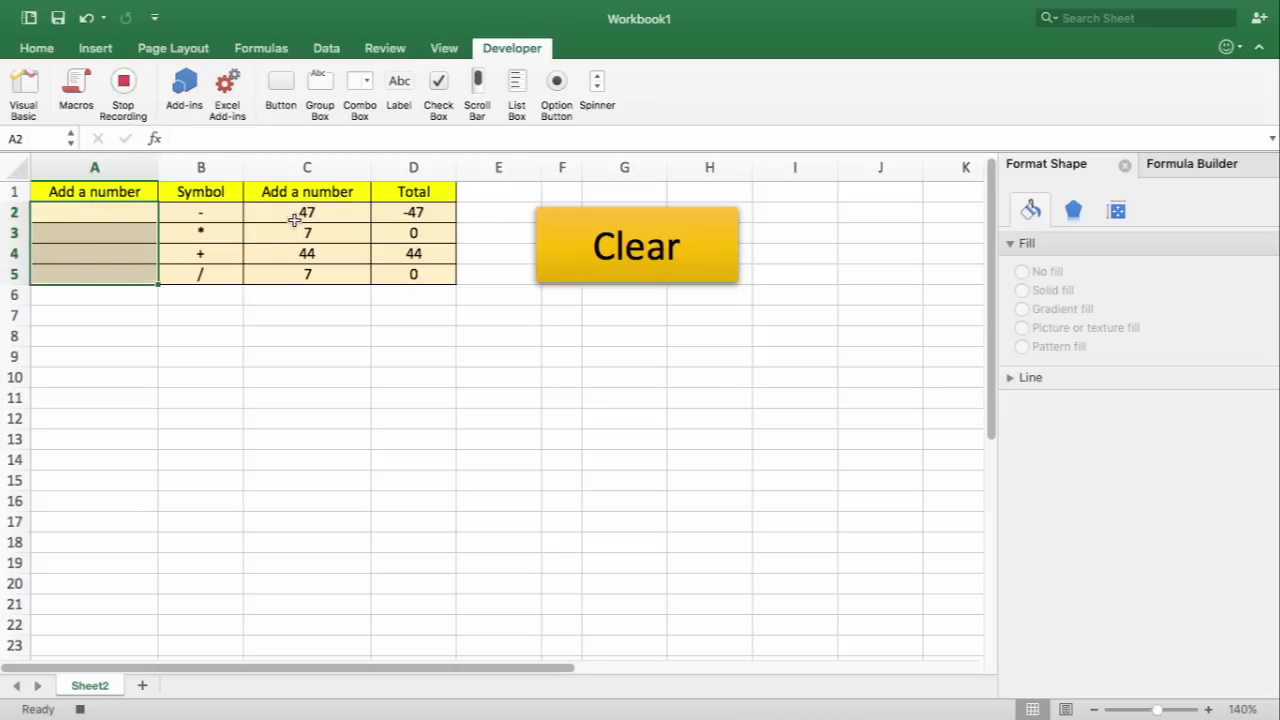
pyautogui.moveTo(300, 211); pyautogui.dragTo(300, 276)
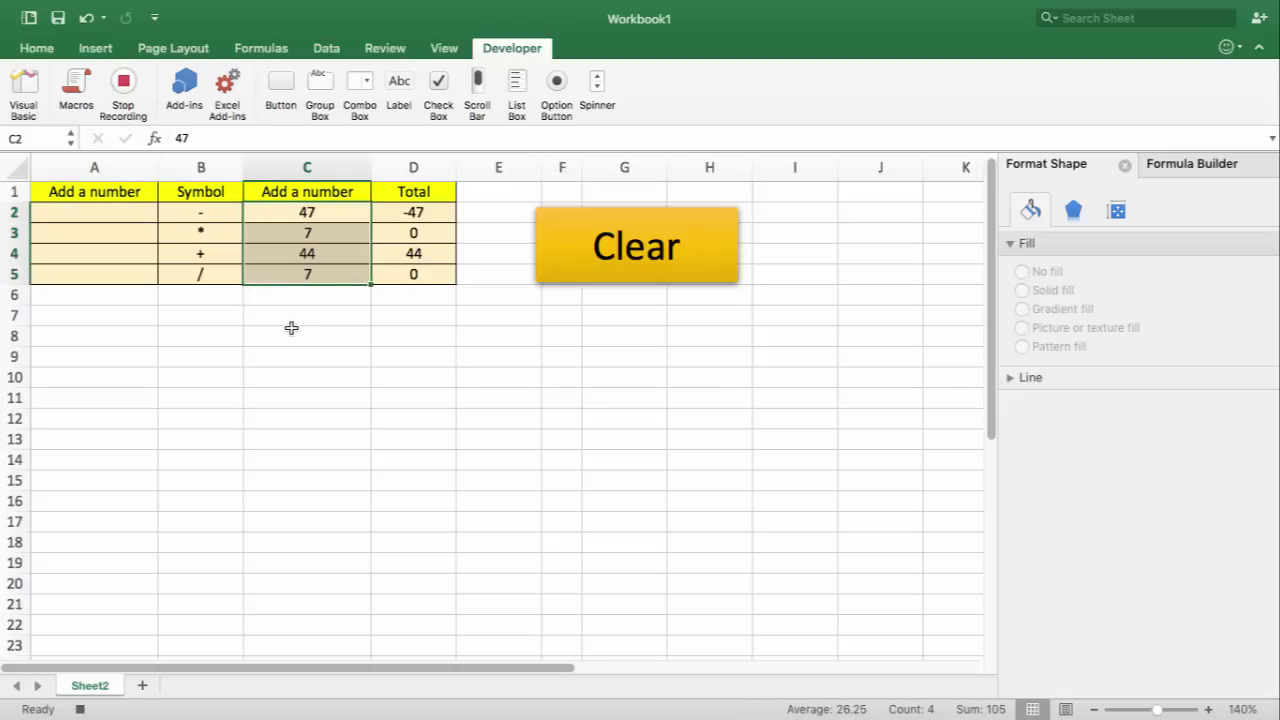
pyautogui.press('Delete')
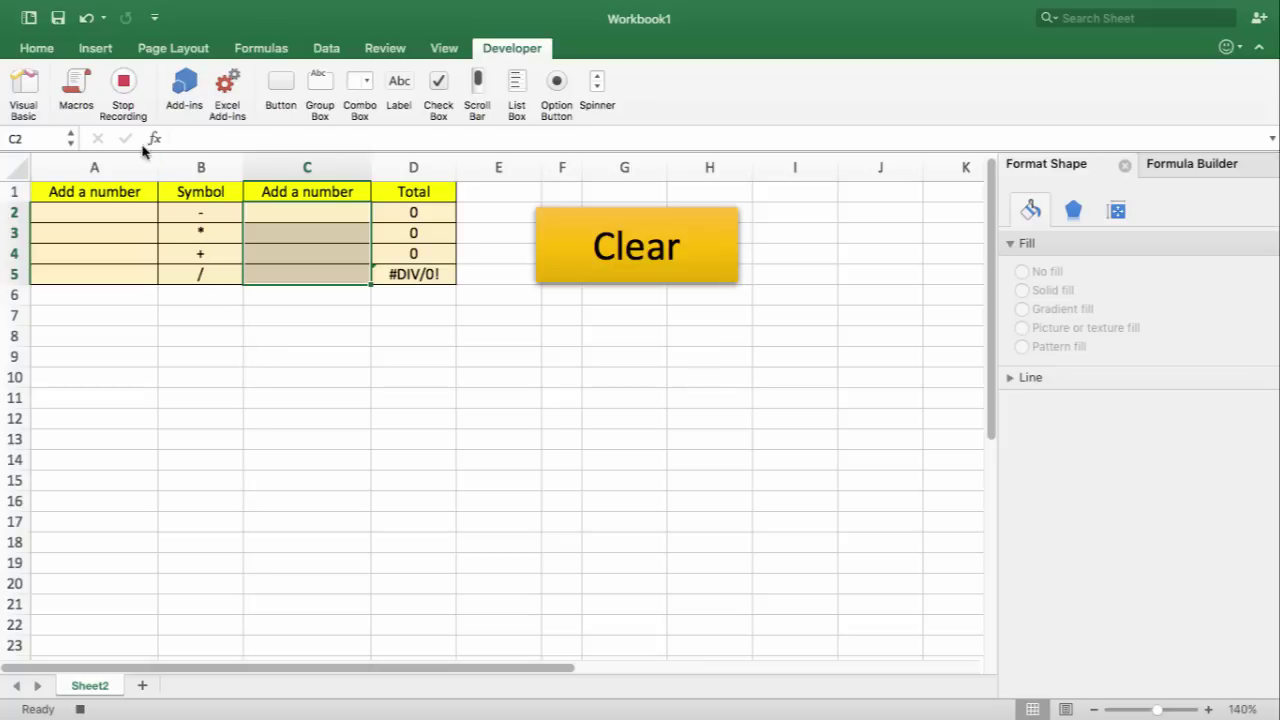
pyautogui.click(124, 86)
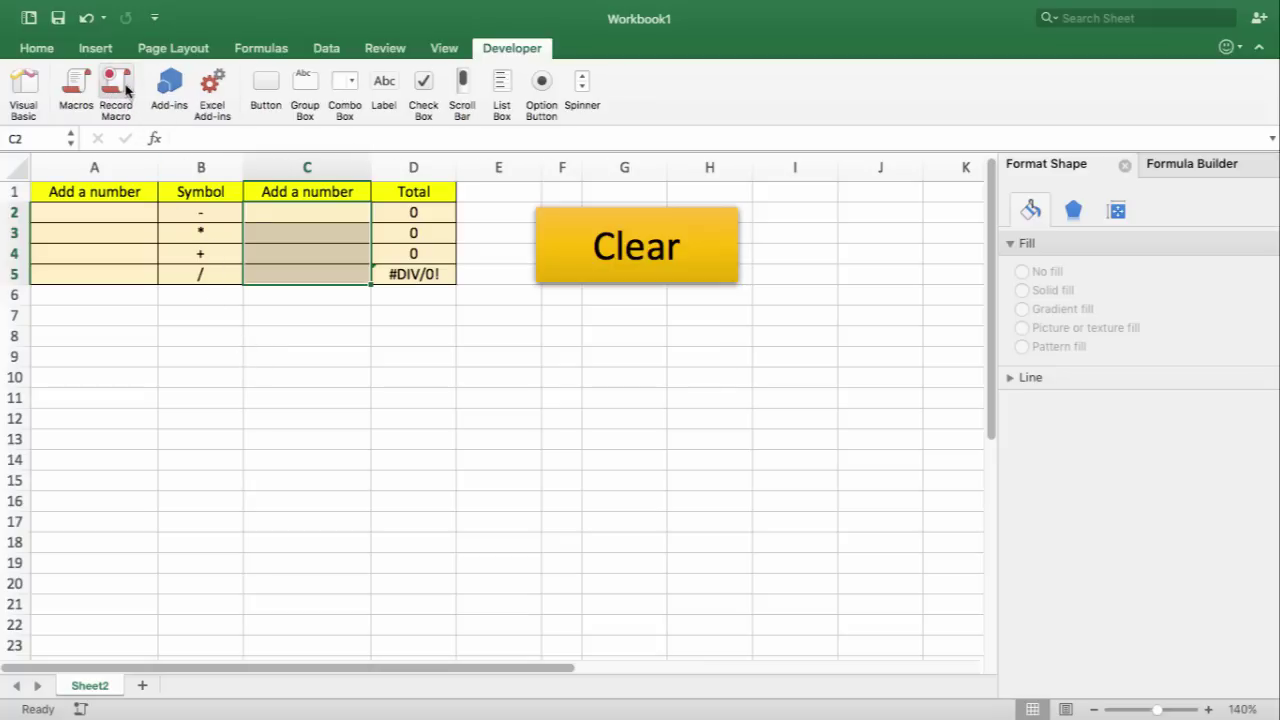
pyautogui.rightClick(566, 266)
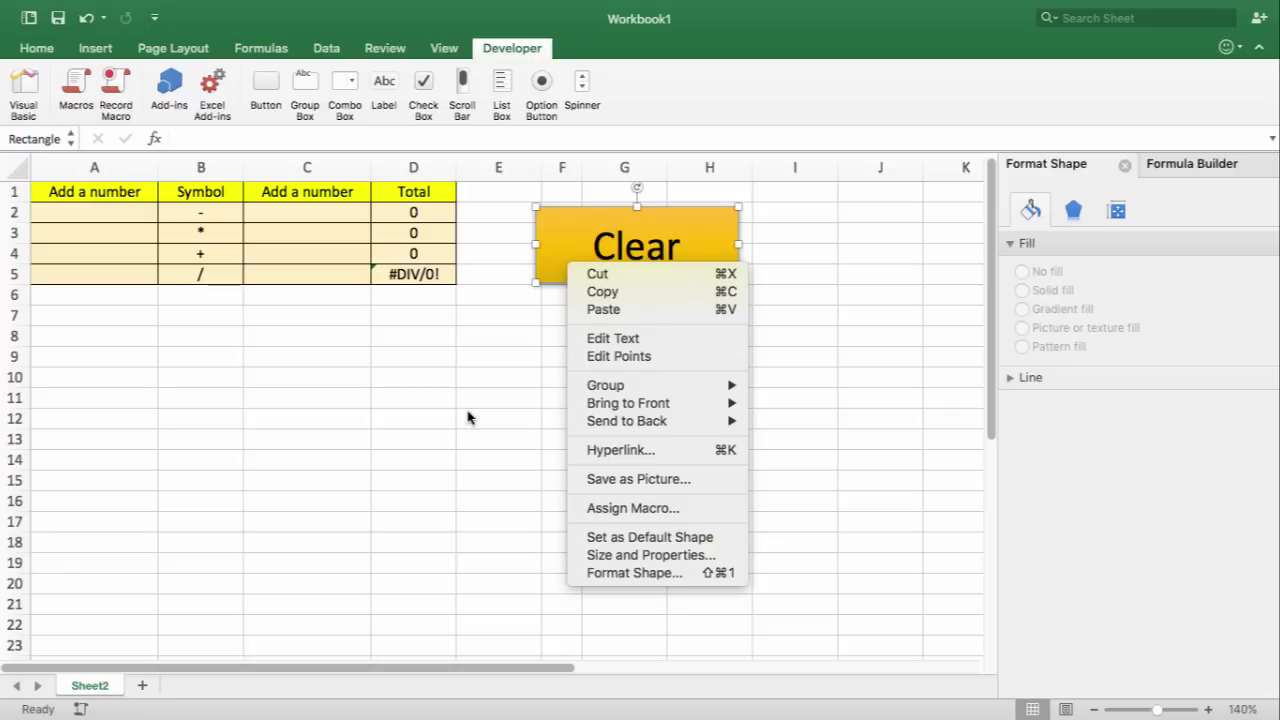
pyautogui.click(534, 329)
pyautogui.click(587, 274)
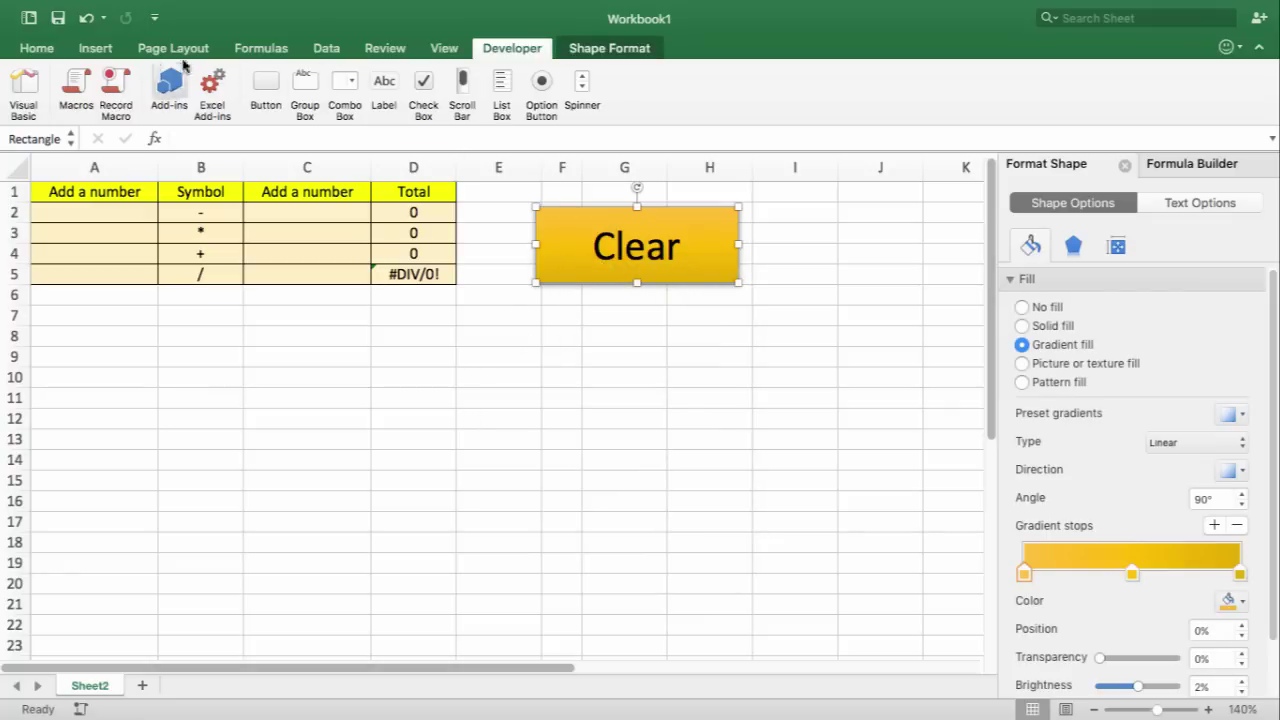
# Step: Insert a heart shape about 3.94 cm high and 4.29 cm wide below the Clear button
pyautogui.click(94, 48)
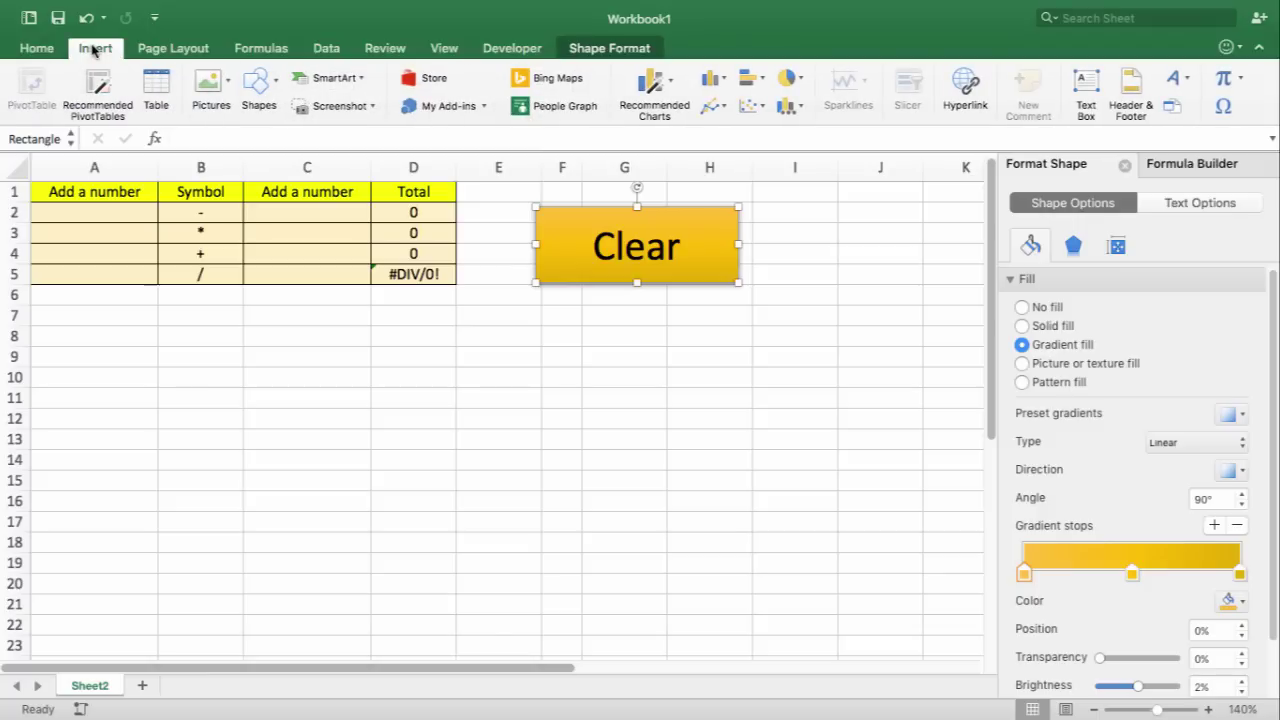
pyautogui.click(276, 80)
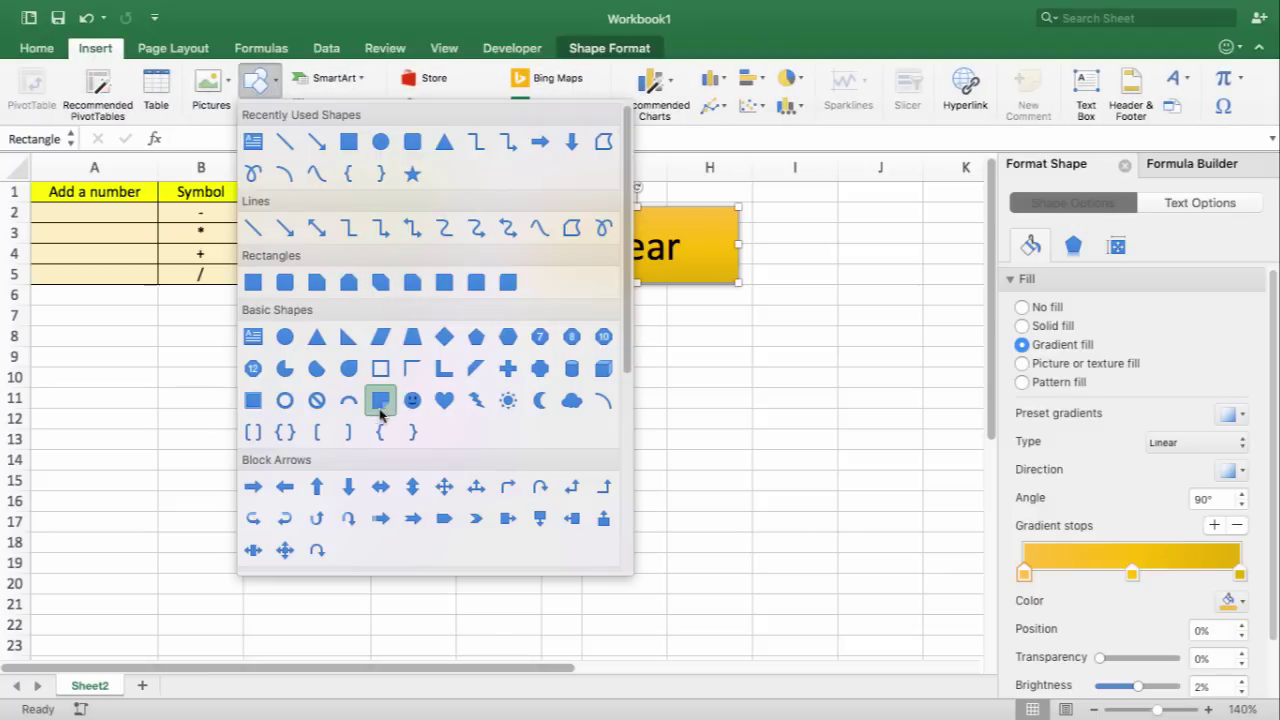
pyautogui.click(444, 400)
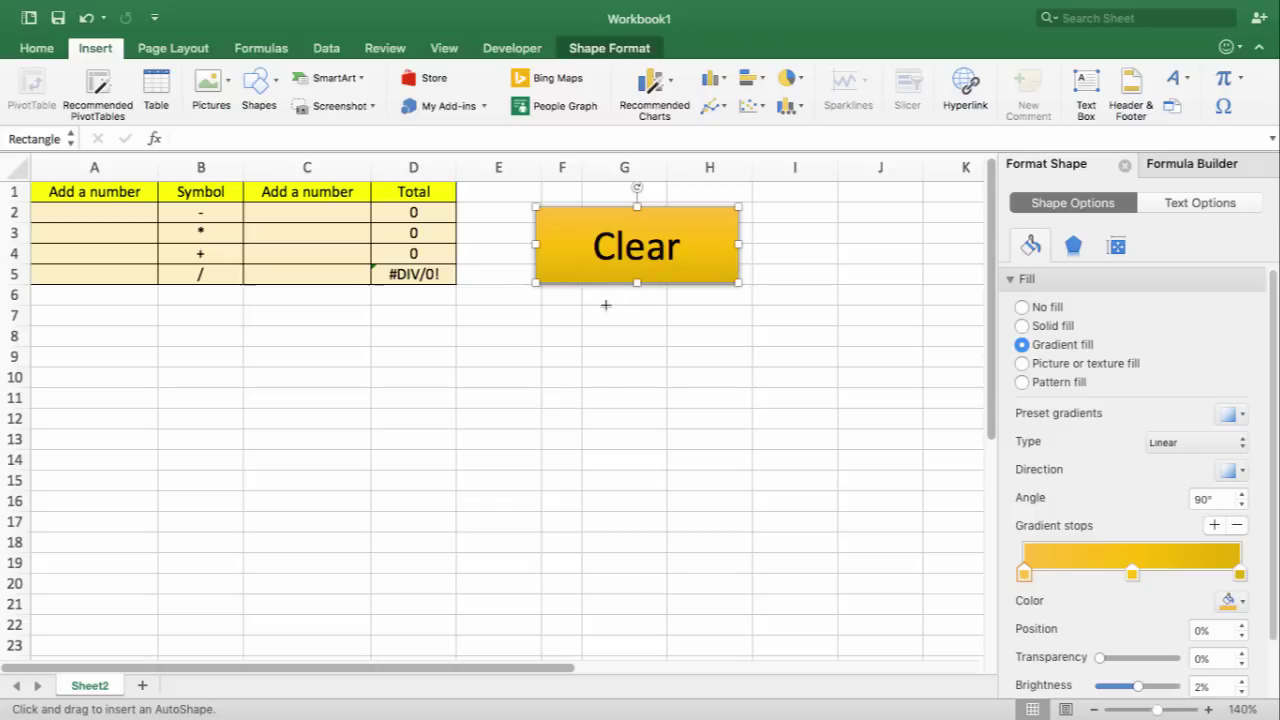
pyautogui.moveTo(575, 316); pyautogui.dragTo(735, 462)
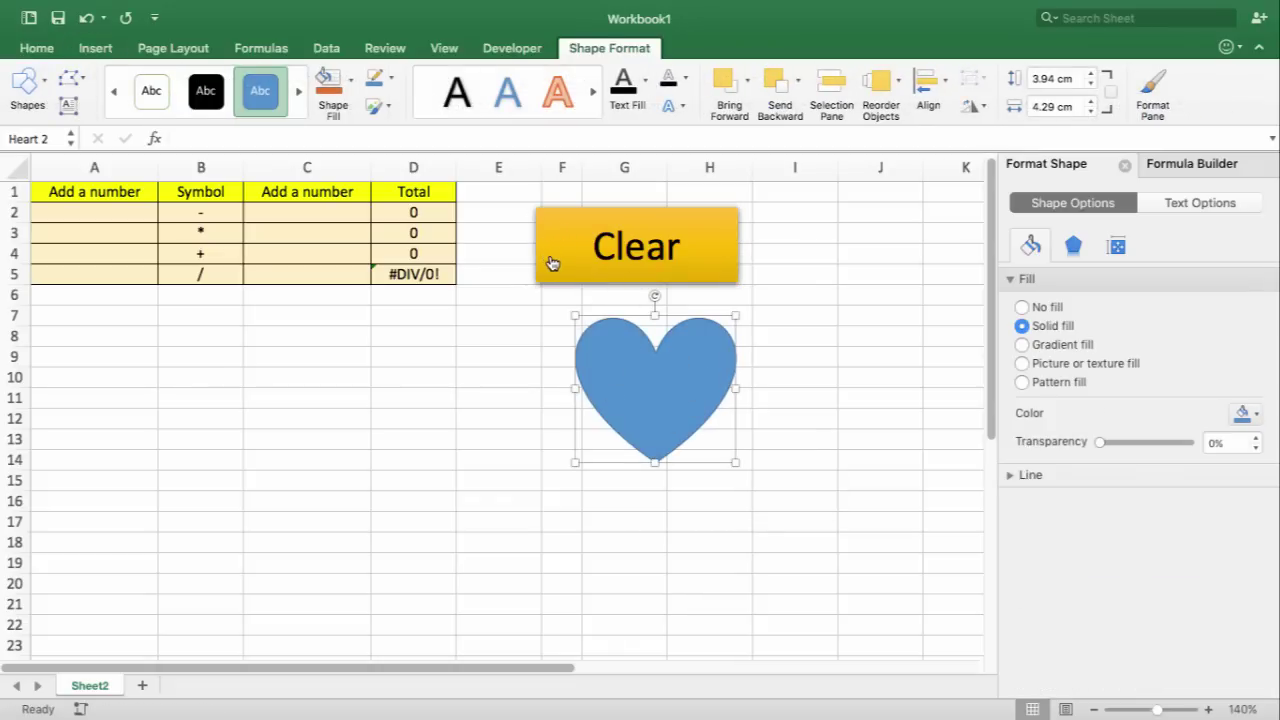
pyautogui.click(33, 48)
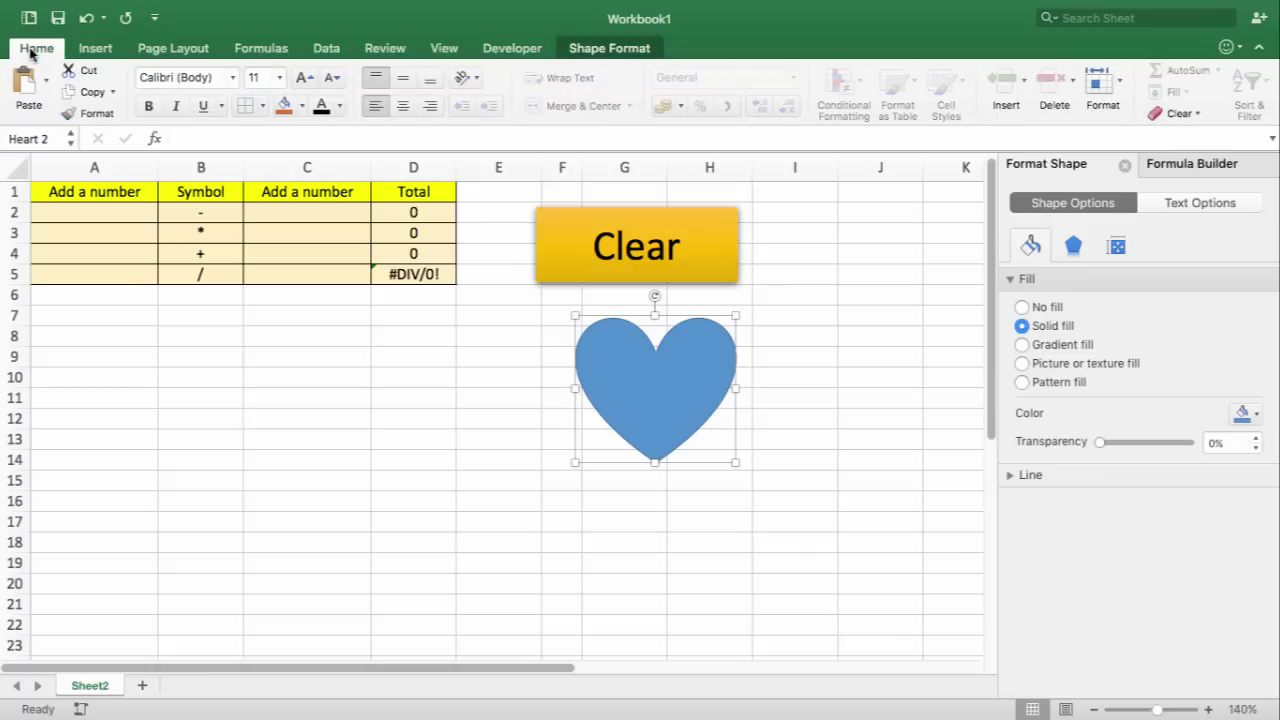
pyautogui.click(82, 117)
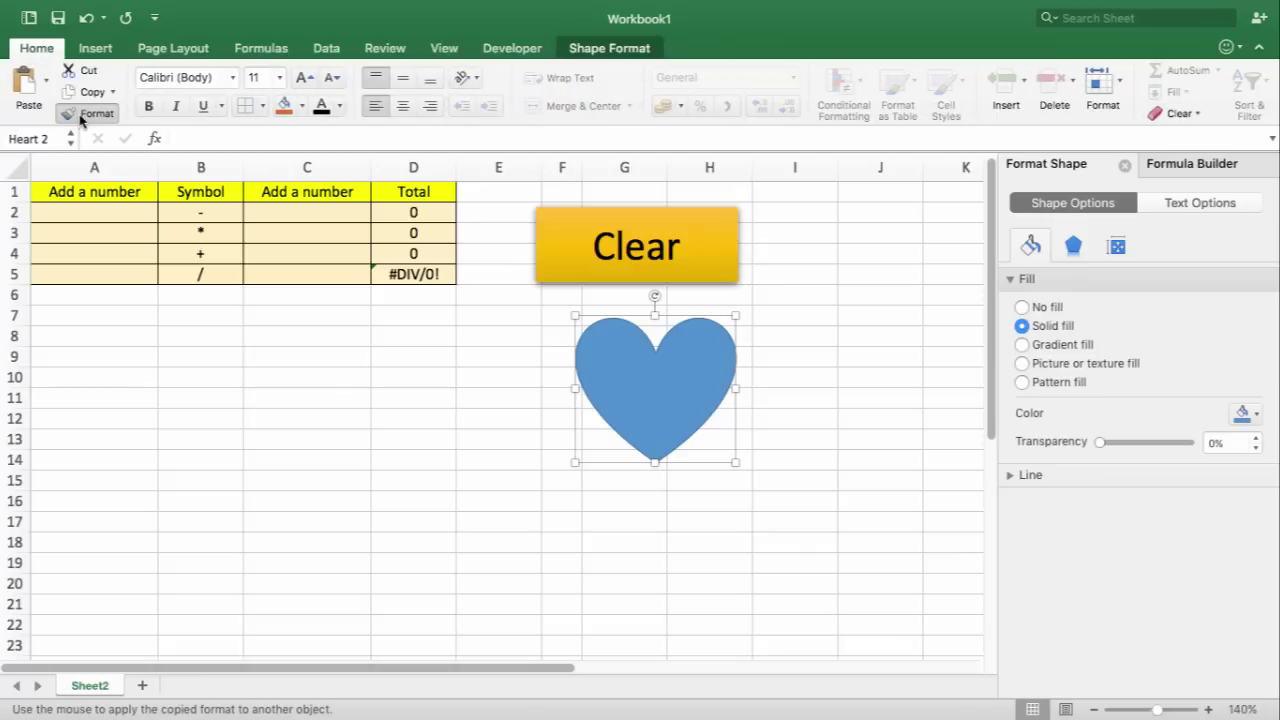
pyautogui.click(638, 404)
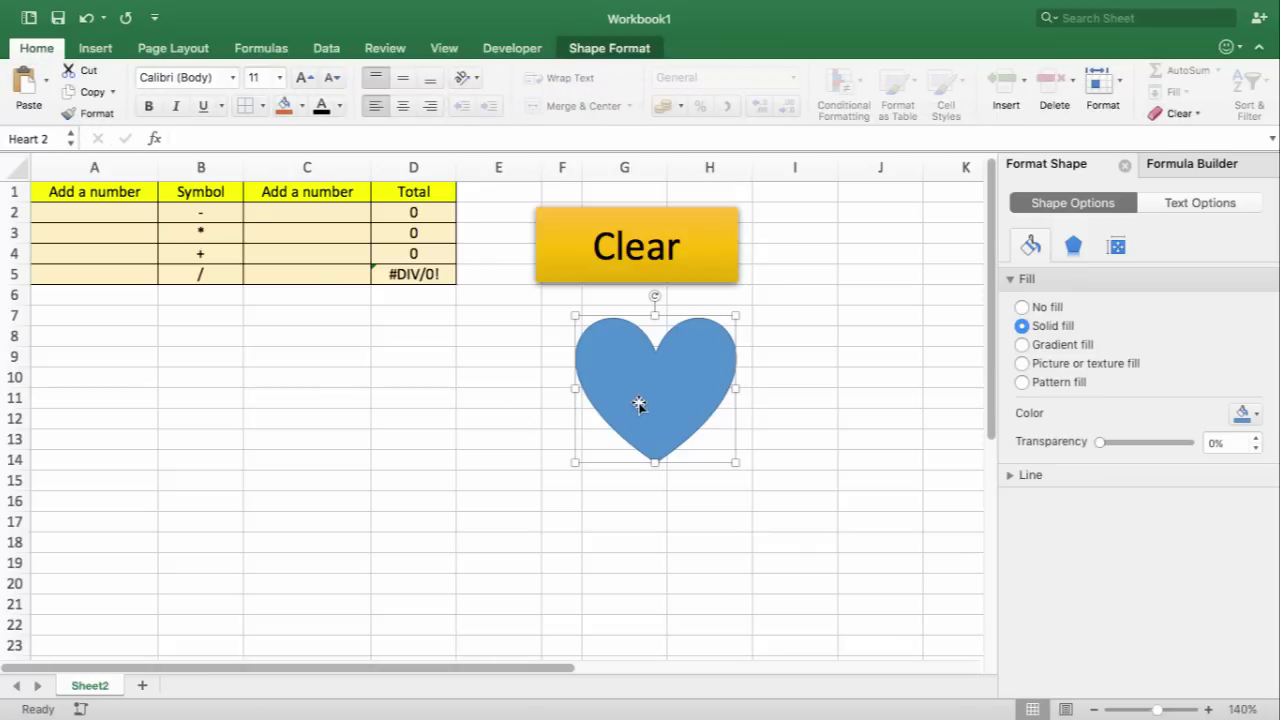
pyautogui.click(579, 262)
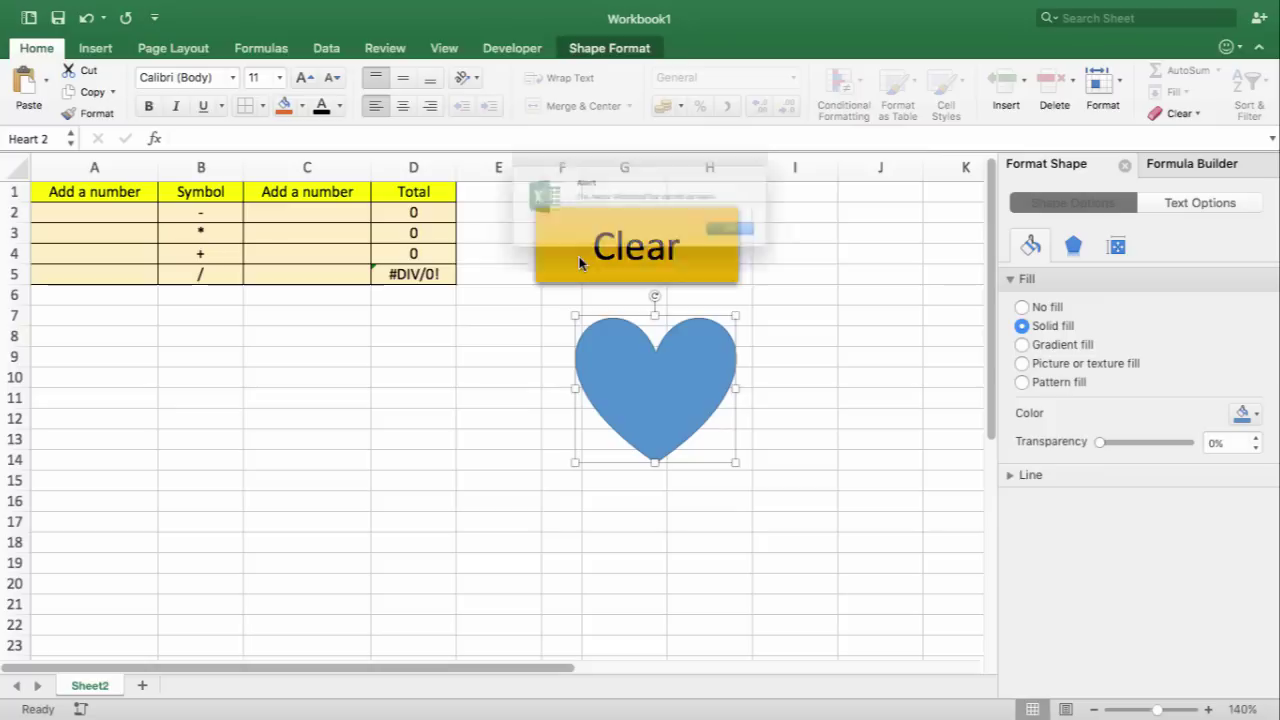
pyautogui.click(748, 256)
pyautogui.click(470, 312)
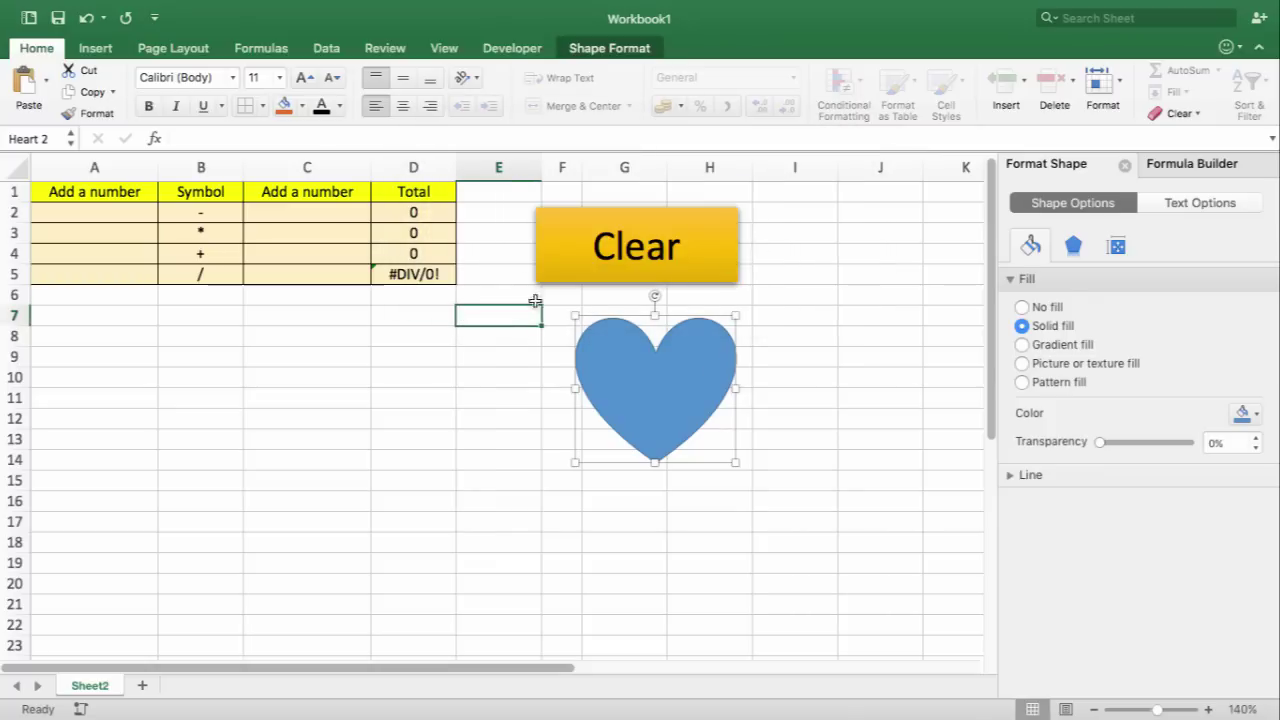
pyautogui.click(548, 276)
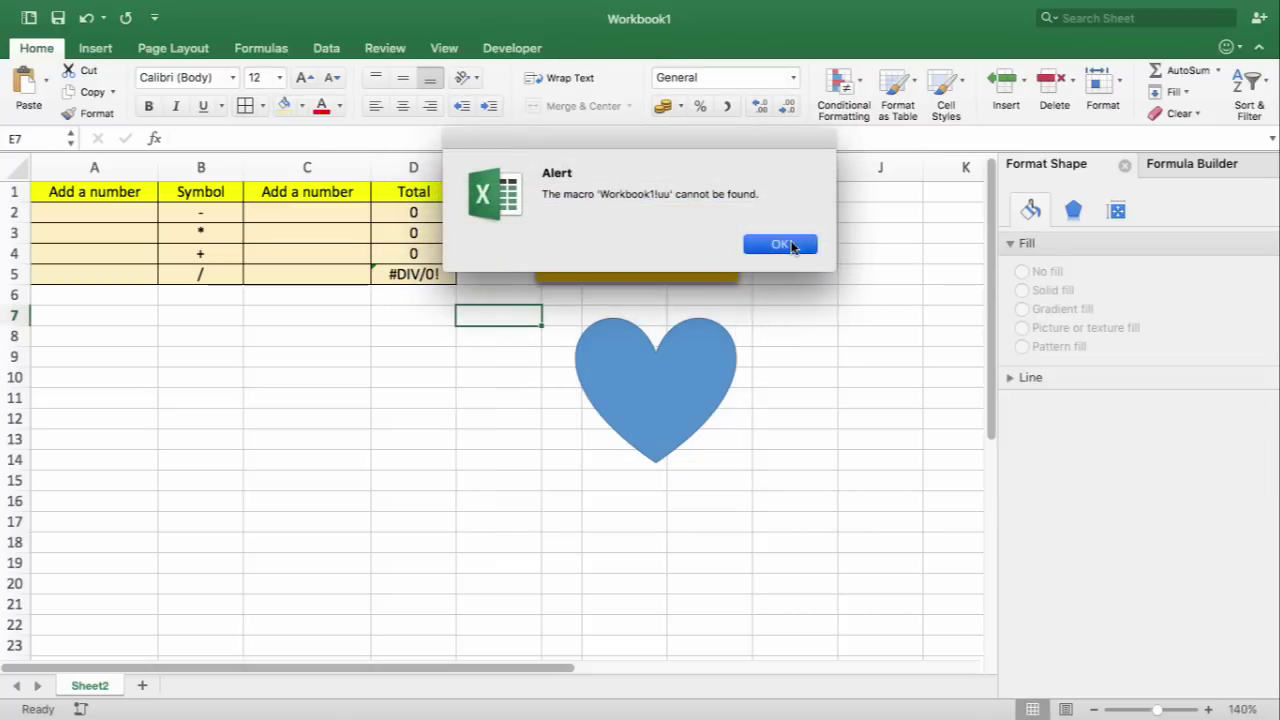
pyautogui.click(780, 245)
# Step: Copy the formatting of the rectangular Clear button onto the heart shape
pyautogui.keyDown('ctrl'); pyautogui.click(569, 277); pyautogui.keyUp('ctrl')
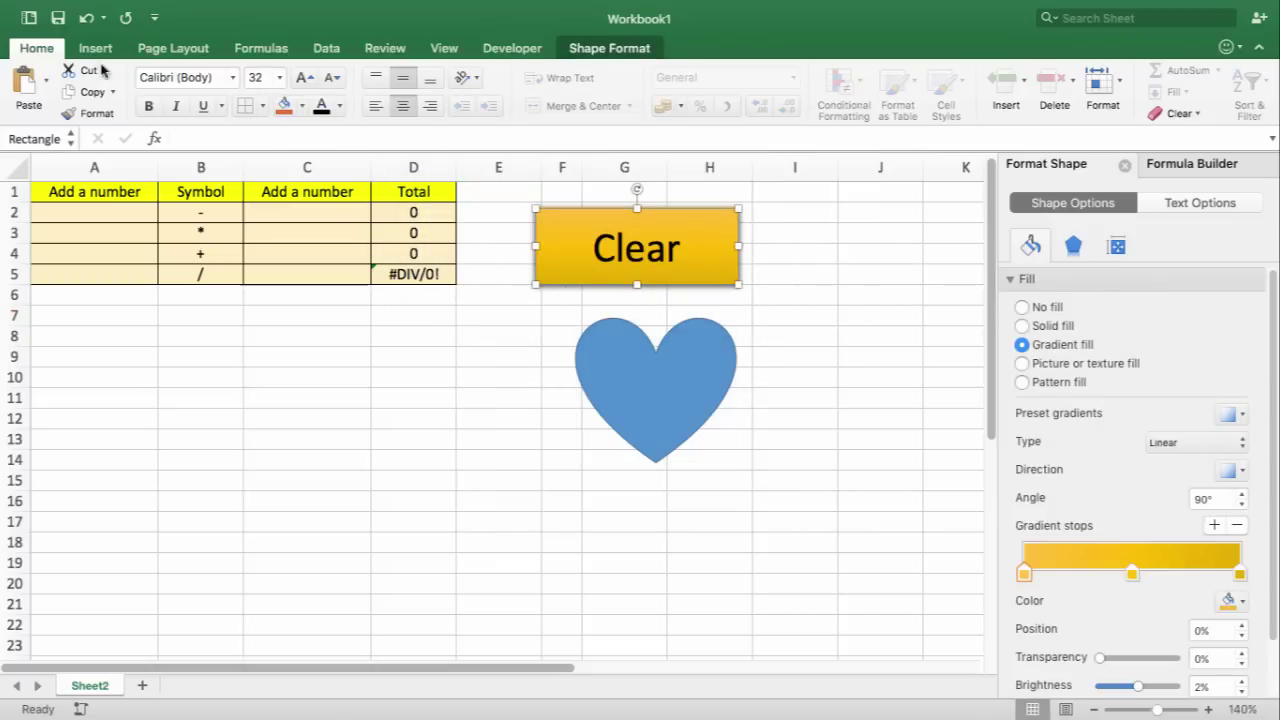
pyautogui.click(88, 113)
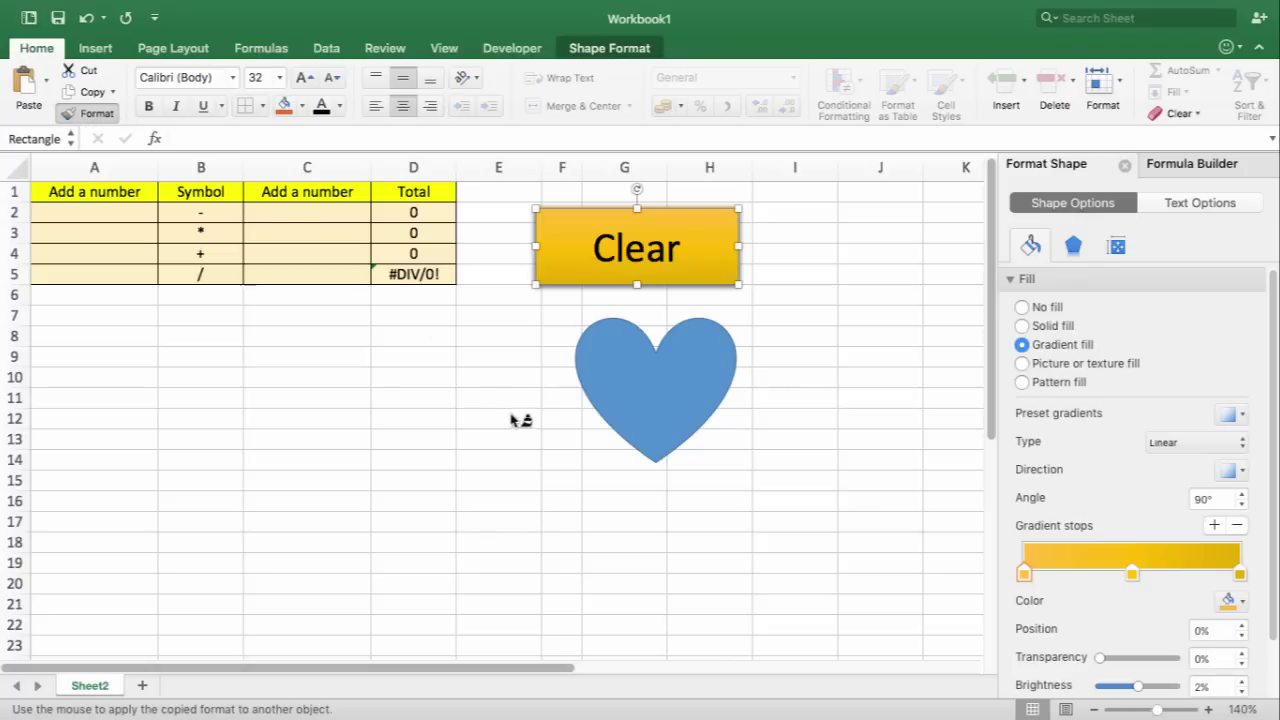
pyautogui.click(619, 405)
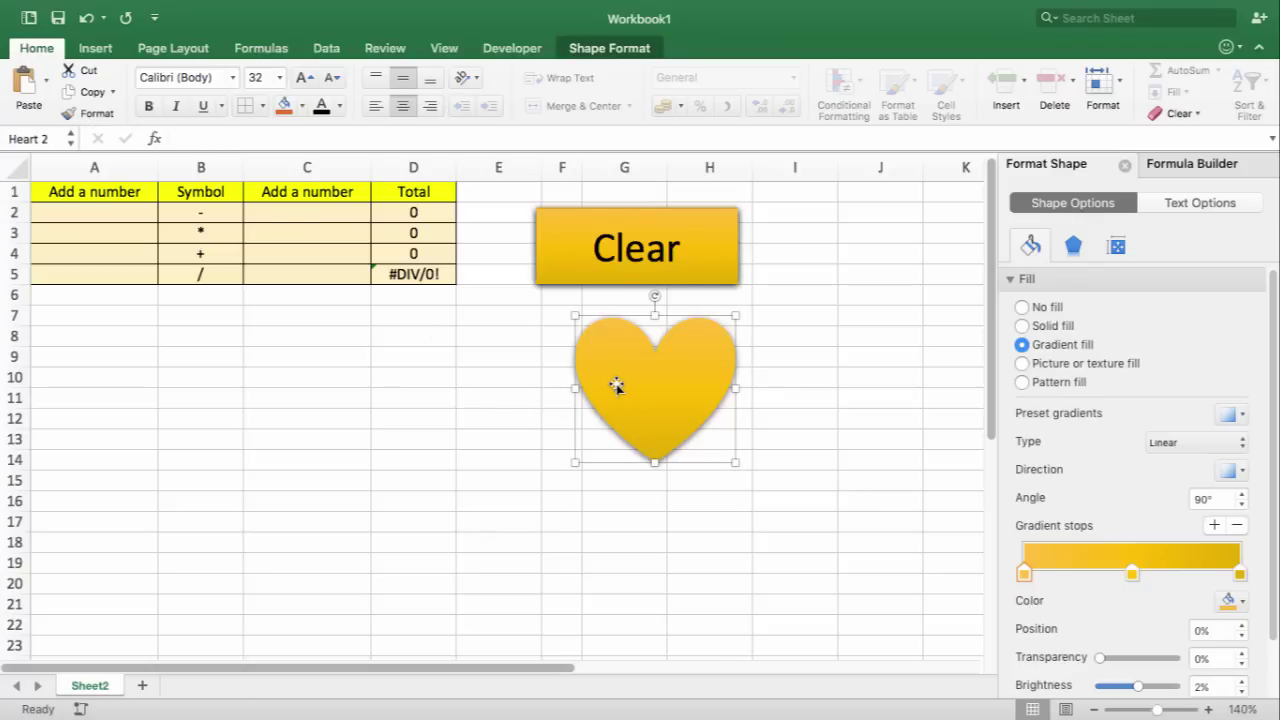
# Step: Label the heart shape "Clear" and enlarge it slightly so the word fits on one line
pyautogui.rightClick(641, 397)
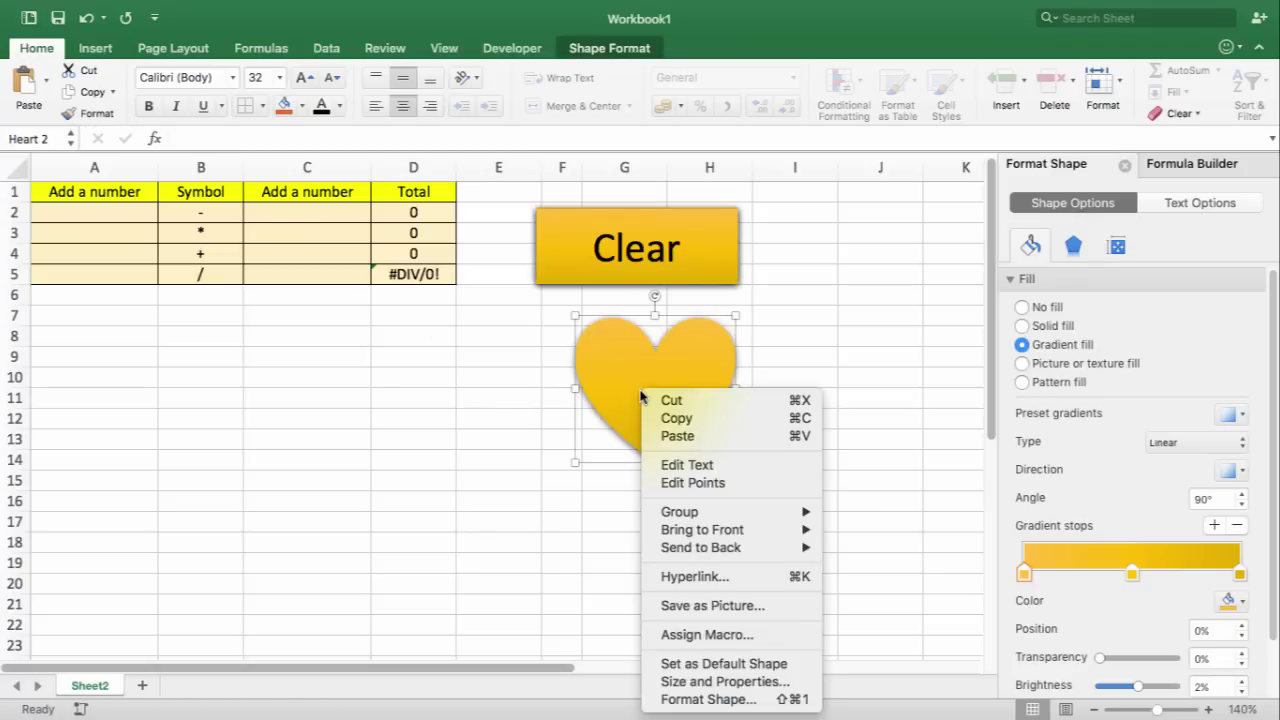
pyautogui.click(692, 465)
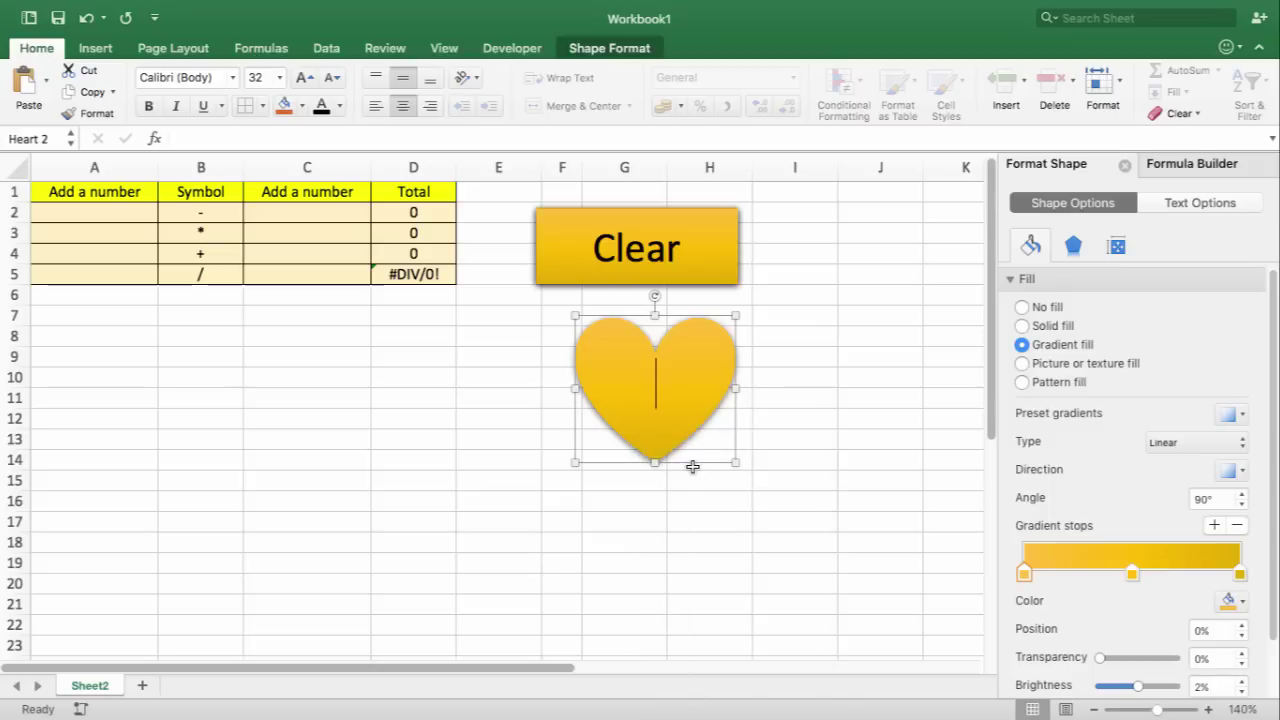
pyautogui.write('Clear')
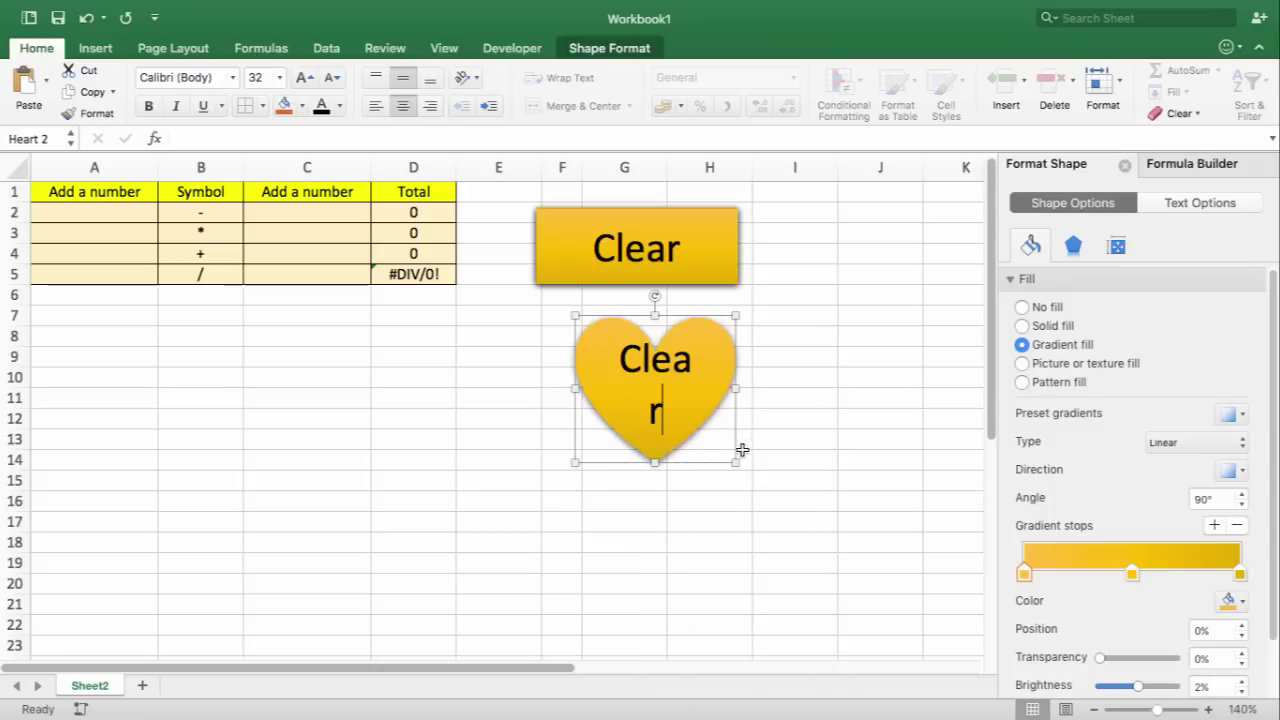
pyautogui.moveTo(736, 462); pyautogui.dragTo(763, 473)
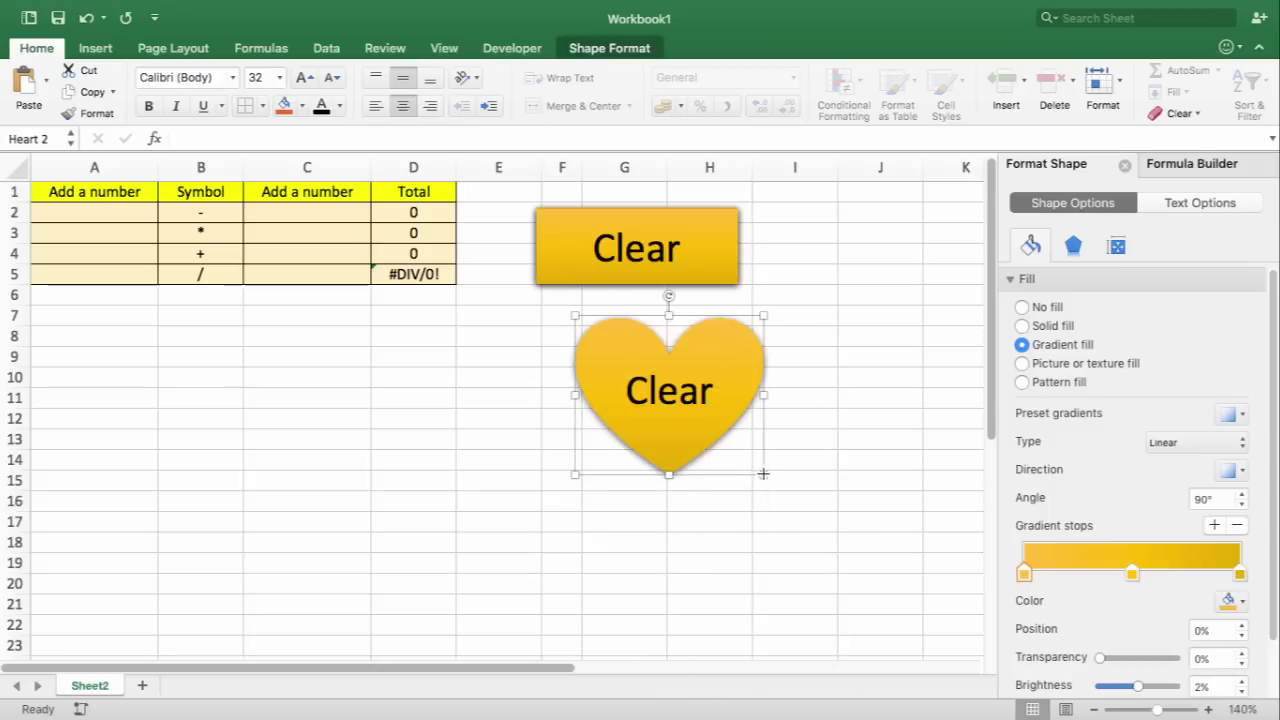
pyautogui.click(731, 526)
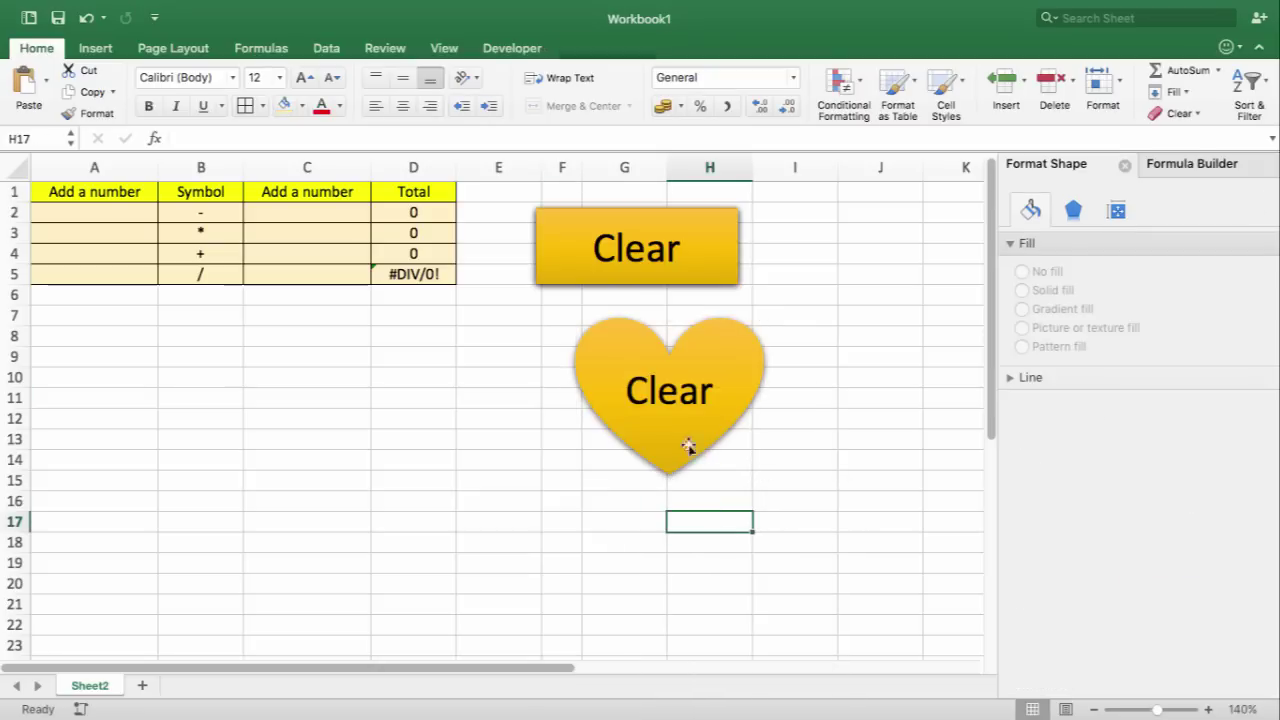
# Step: Assign the ClearNumbers macro to the heart shape and deselect the shape
pyautogui.rightClick(597, 375)
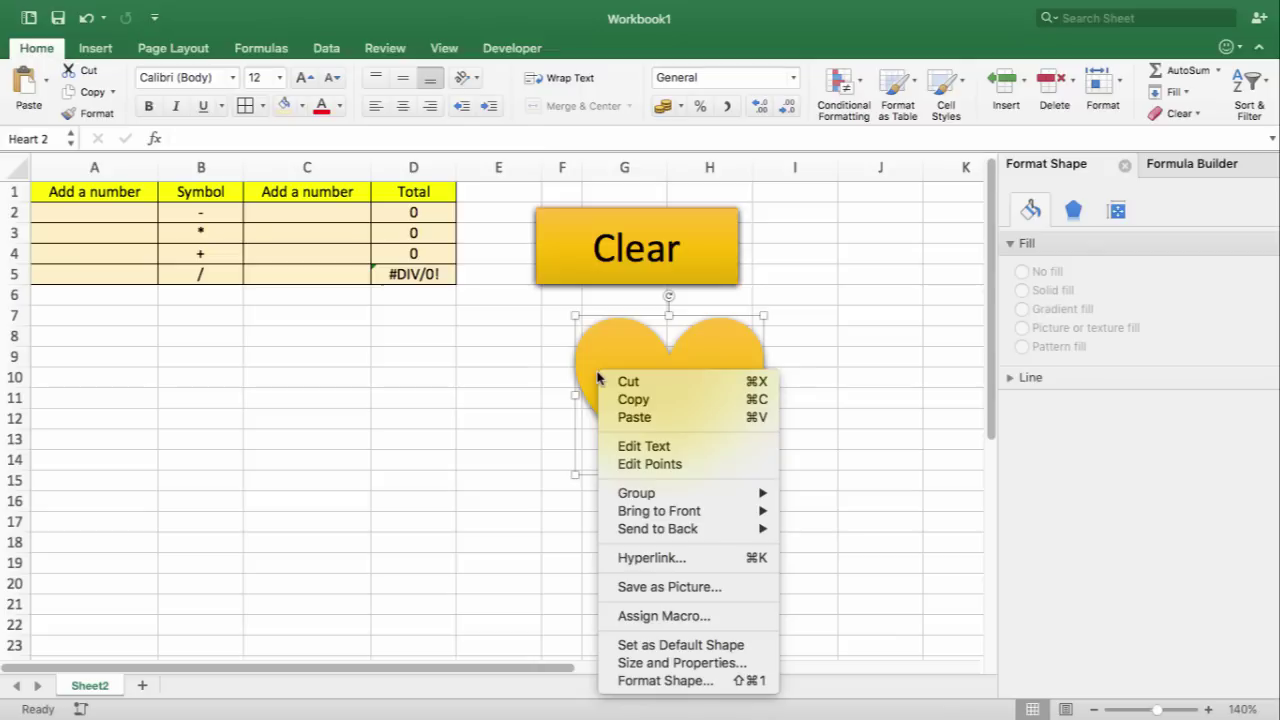
pyautogui.click(659, 616)
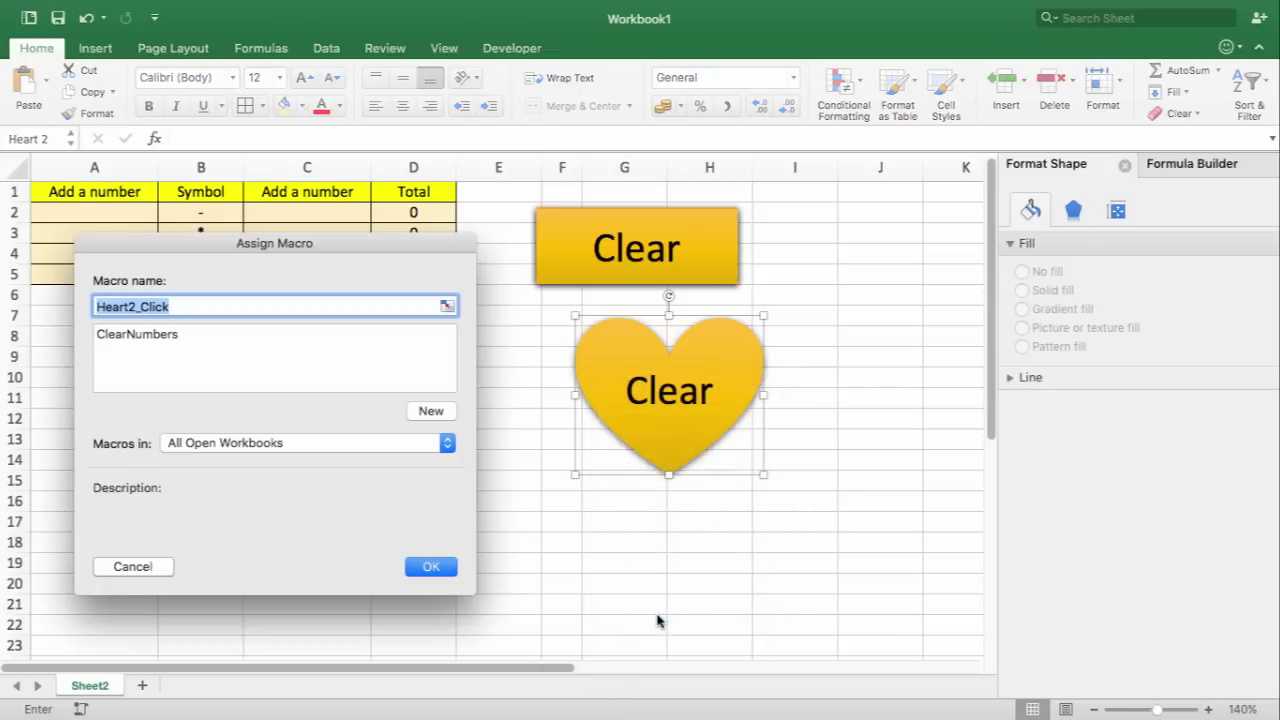
pyautogui.click(136, 338)
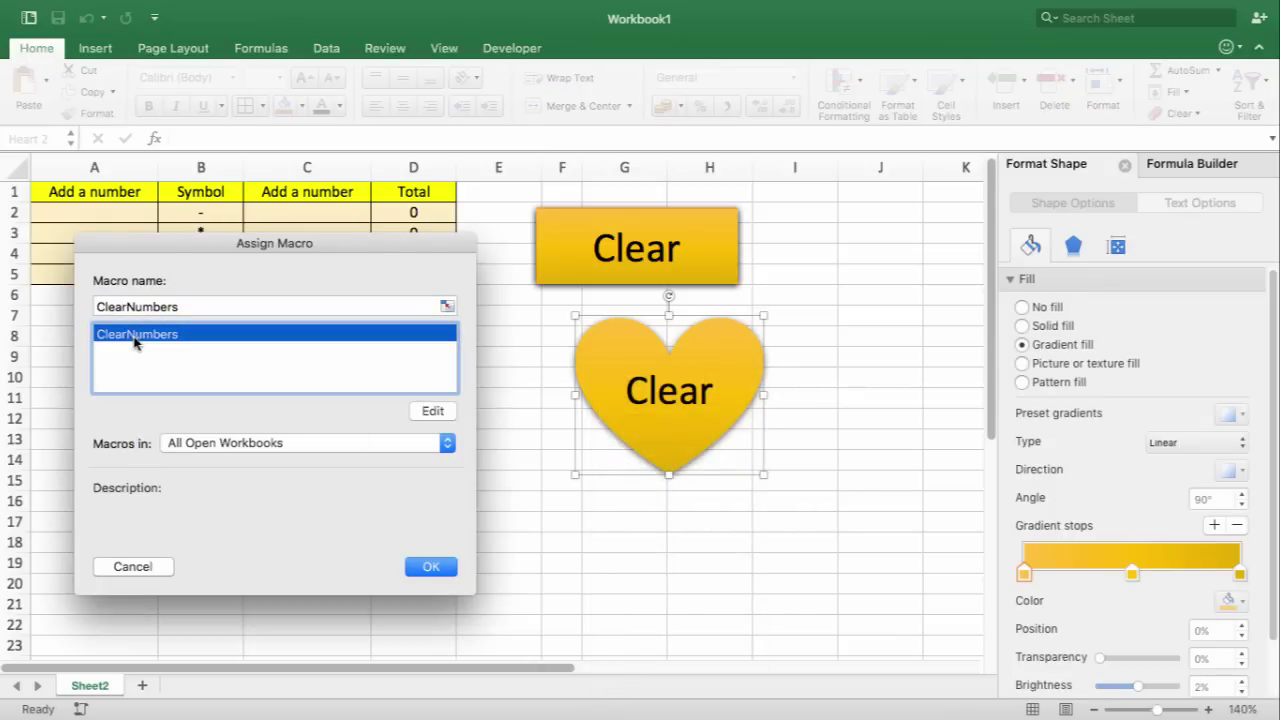
pyautogui.click(446, 566)
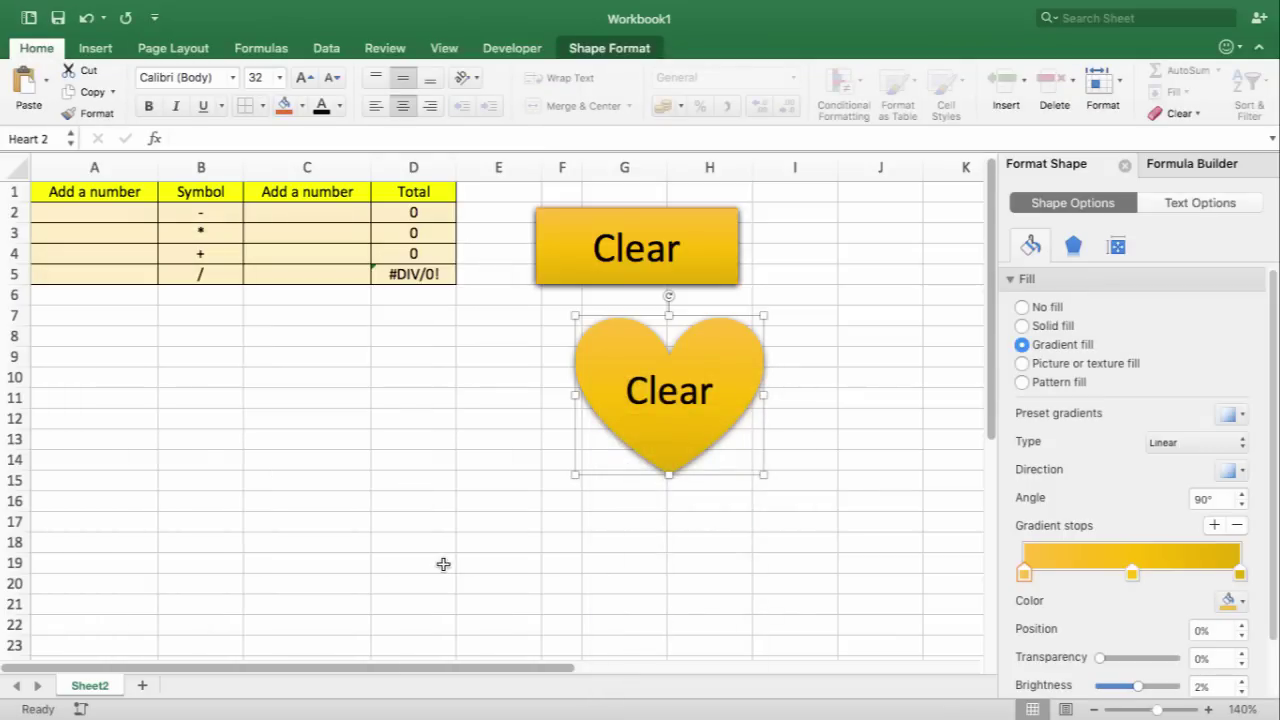
pyautogui.click(443, 564)
# Step: Enter the test numbers 4, 4, 1 and 2 in cells A2:A5
pyautogui.moveTo(126, 229); pyautogui.dragTo(129, 219)
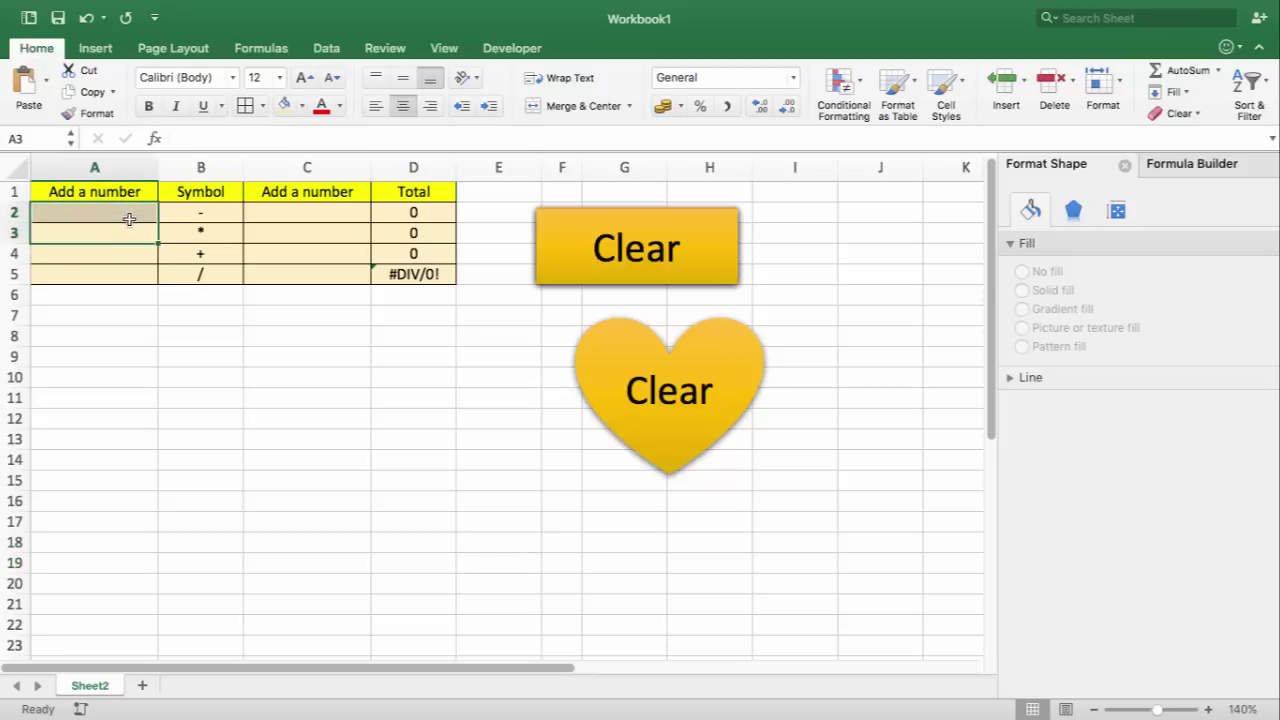
pyautogui.click(129, 219)
pyautogui.write('4')
pyautogui.press('Return')
pyautogui.write('4')
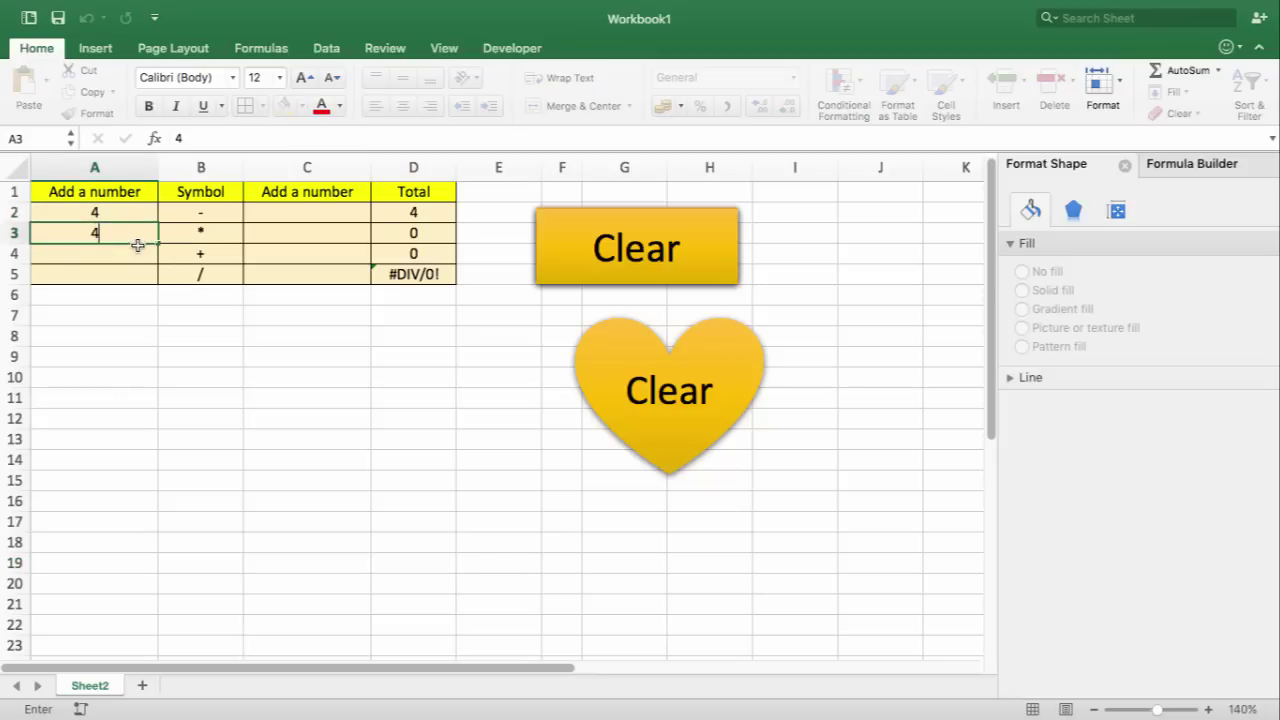
pyautogui.press('Return')
pyautogui.write('1')
pyautogui.press('Return')
pyautogui.write('2')
# Step: Enter 47, 4, 41 and 1 in C2:C5, and test the macro by running it from the heart shape
pyautogui.click(284, 218)
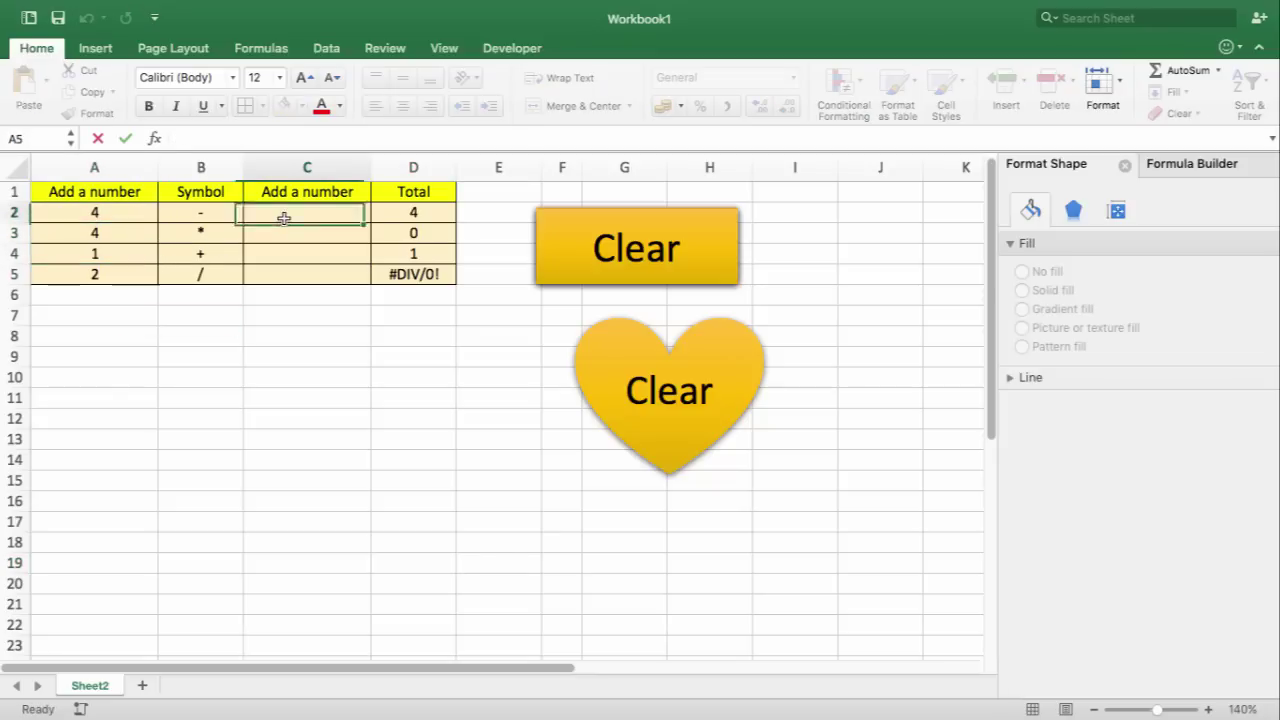
pyautogui.write('47')
pyautogui.press('Return')
pyautogui.write('4')
pyautogui.press('Return')
pyautogui.write('4')
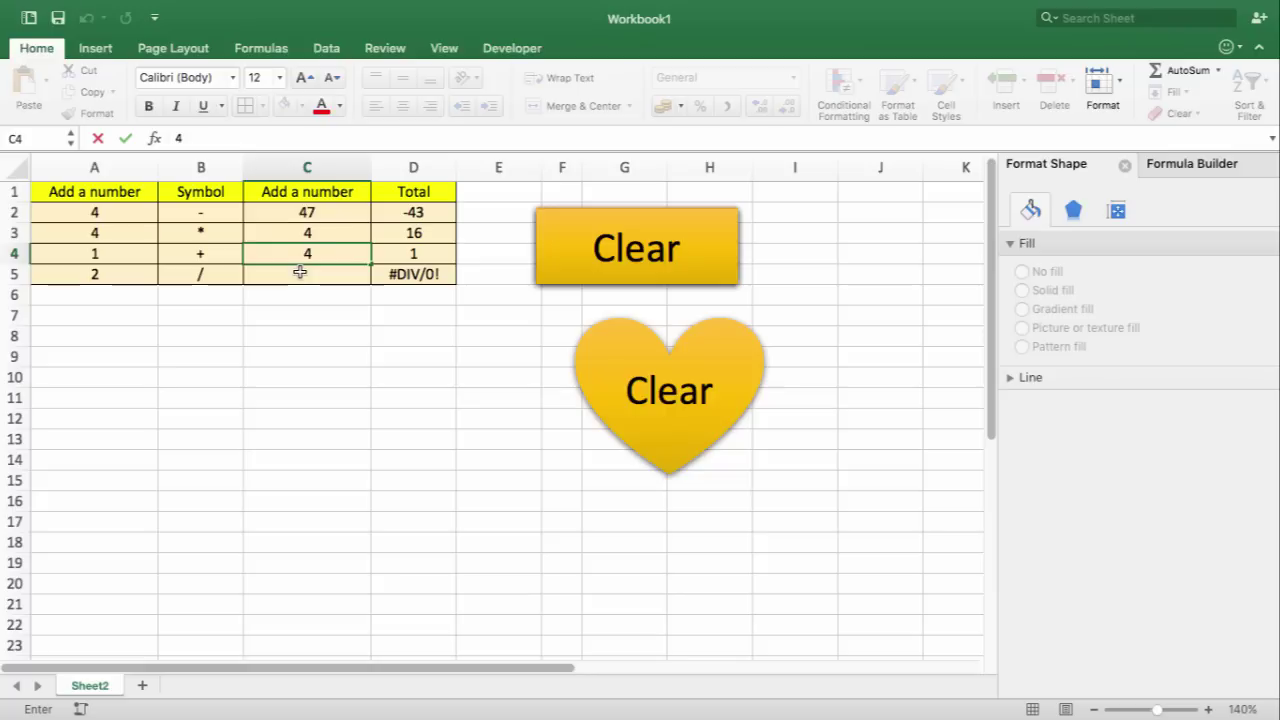
pyautogui.write('1')
pyautogui.press('Return')
pyautogui.write('1')
pyautogui.click(318, 331)
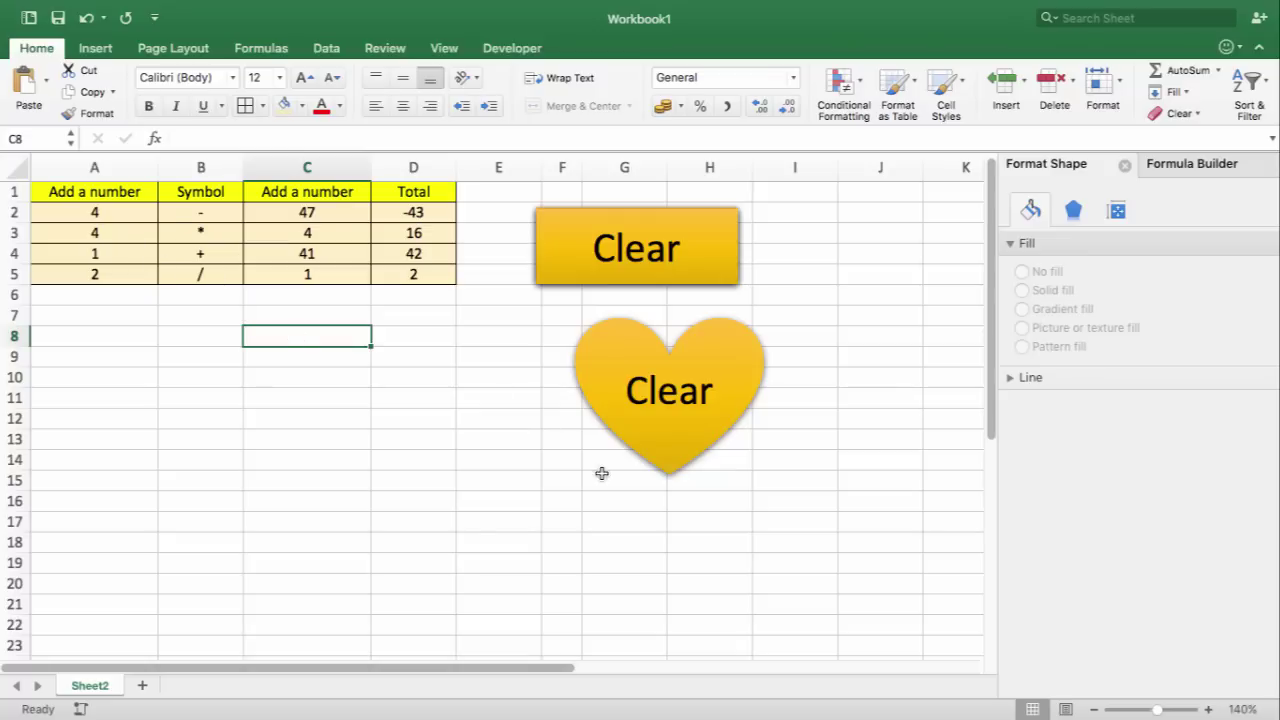
pyautogui.click(639, 398)
# Step: Enter the numbers 45, 1, 12 and 12 in cells A2:A5
pyautogui.click(125, 219)
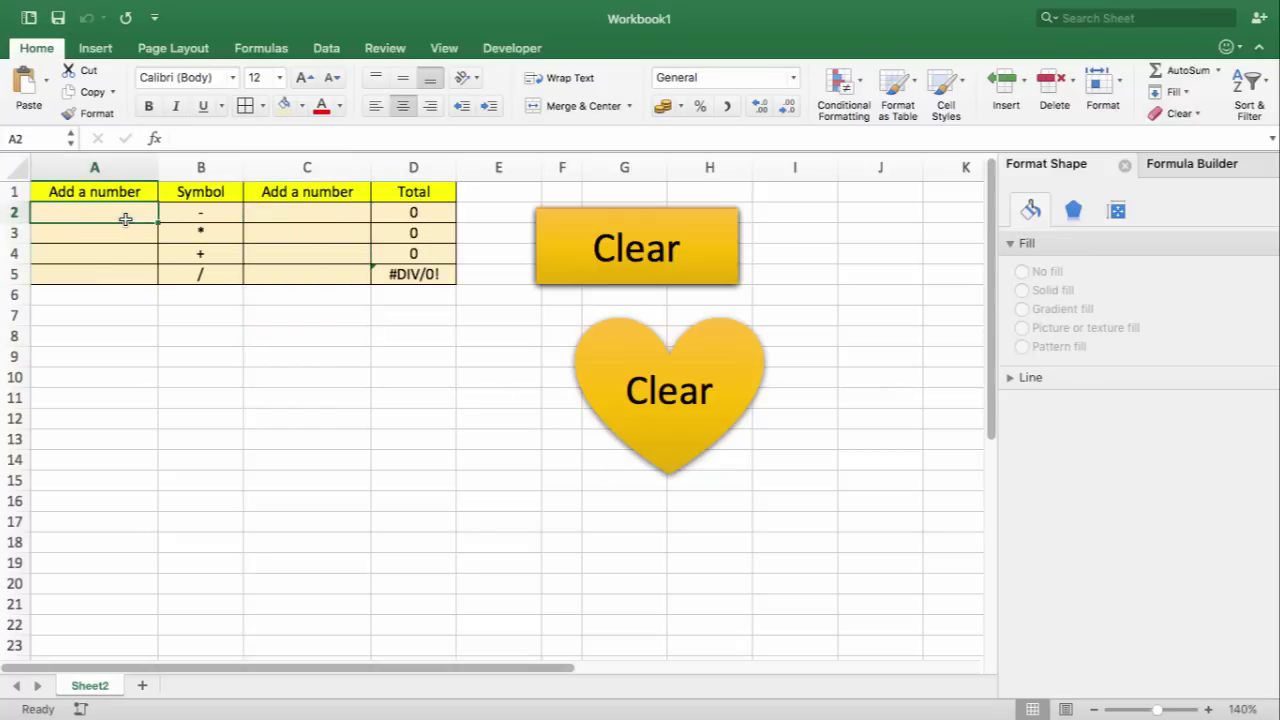
pyautogui.write('45')
pyautogui.press('Return')
pyautogui.write('1')
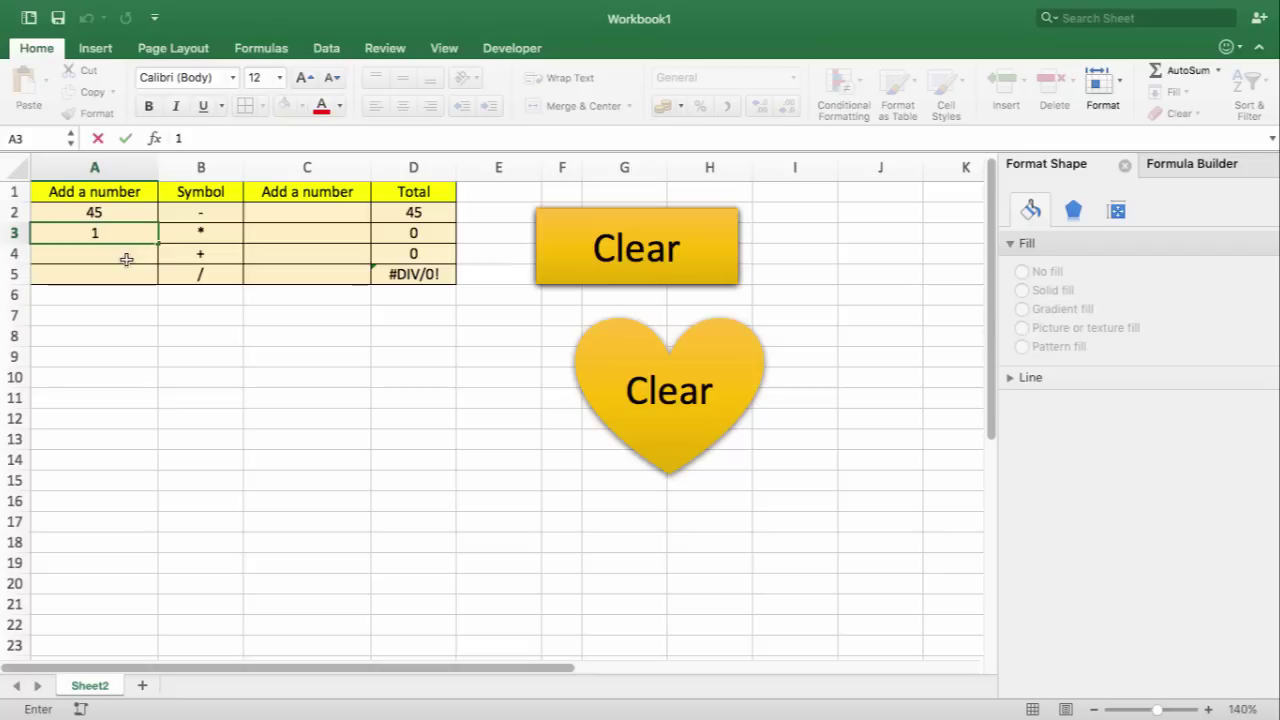
pyautogui.press('Return')
pyautogui.write('12')
pyautogui.press('Return')
pyautogui.write('12')
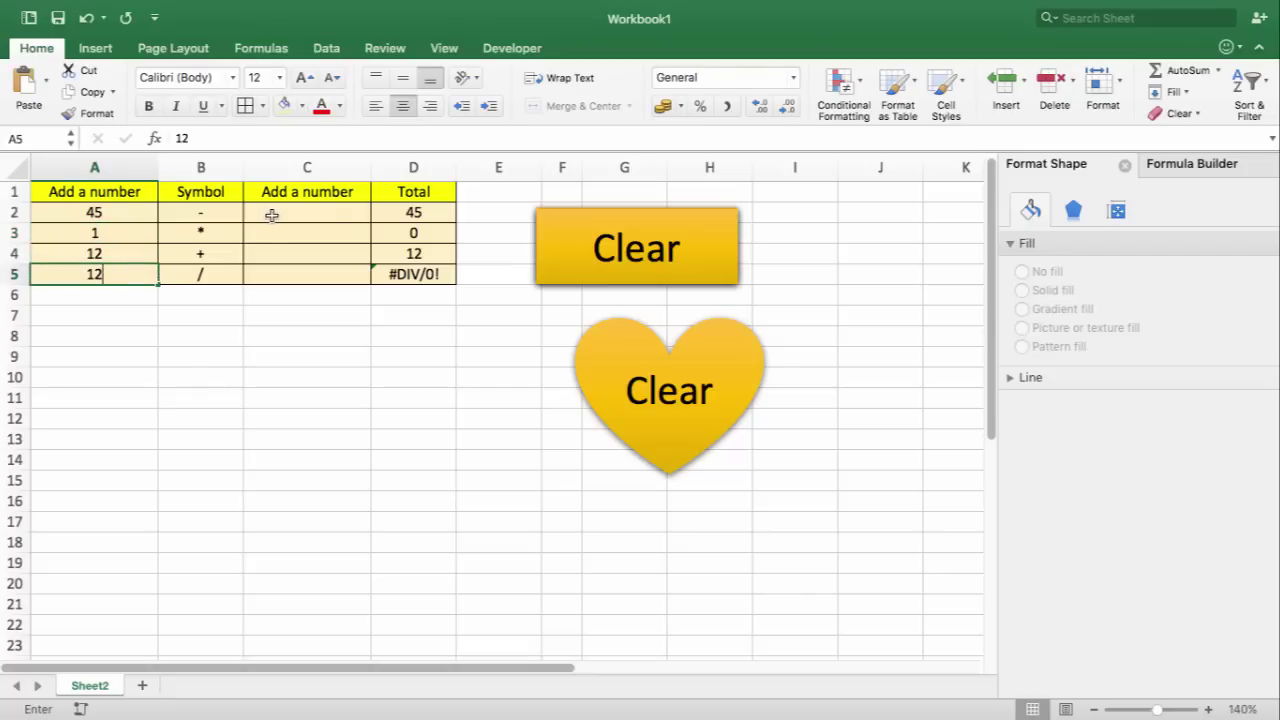
# Step: Enter the numbers 55, 41, 1 and 1 in cells C2:C5
pyautogui.click(271, 215)
pyautogui.write('55')
pyautogui.press('Return')
pyautogui.click(292, 248)
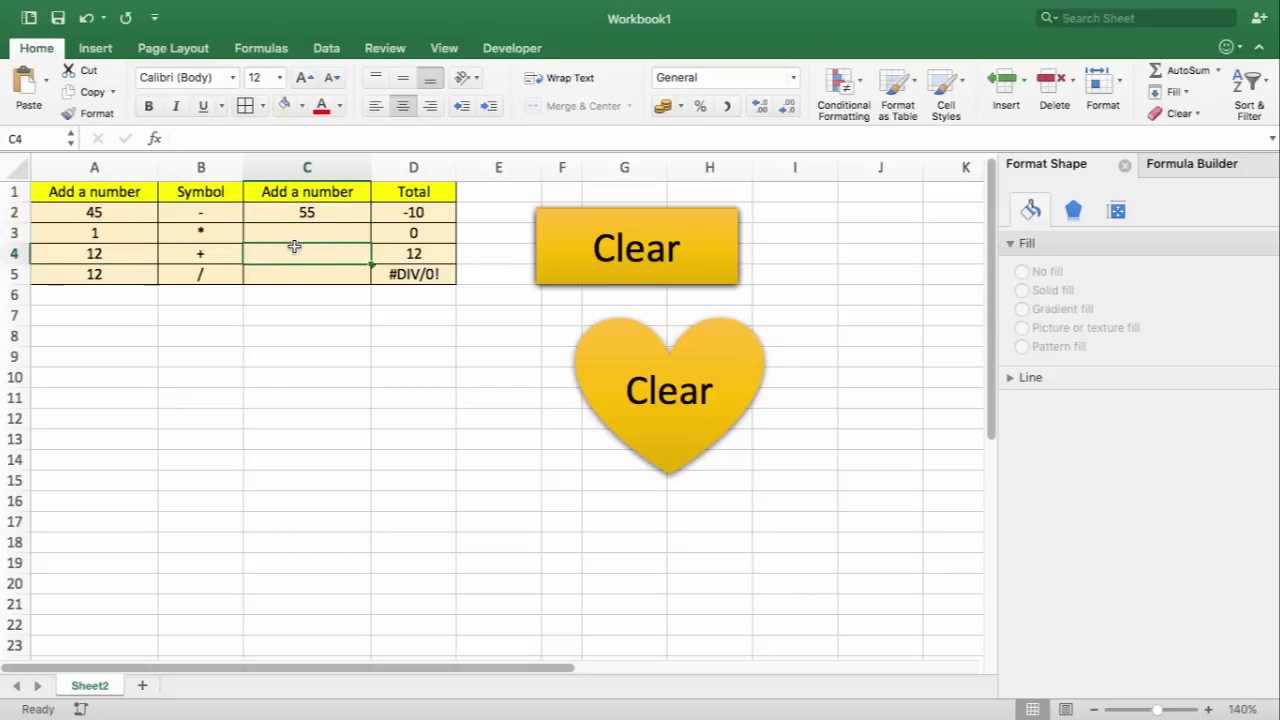
pyautogui.write('1')
pyautogui.click(300, 233)
pyautogui.write('41')
pyautogui.press('Return')
pyautogui.click(306, 275)
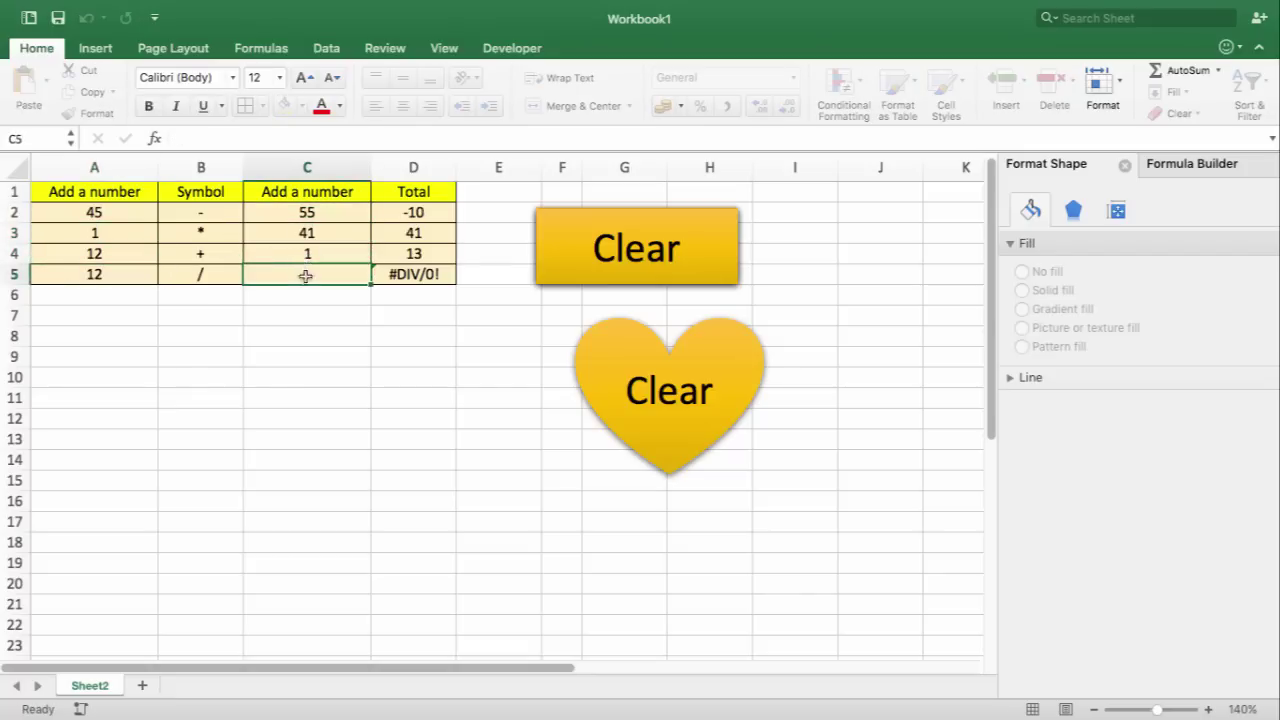
pyautogui.write('1')
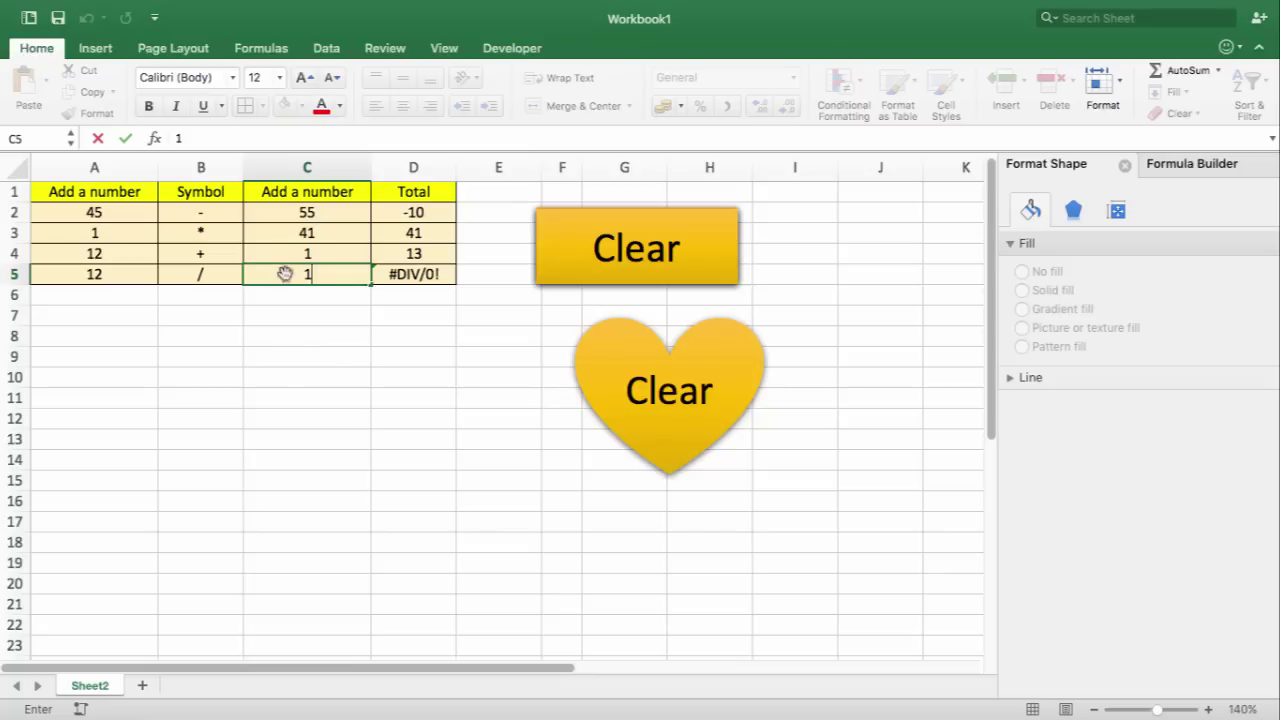
pyautogui.click(281, 250)
pyautogui.click(317, 395)
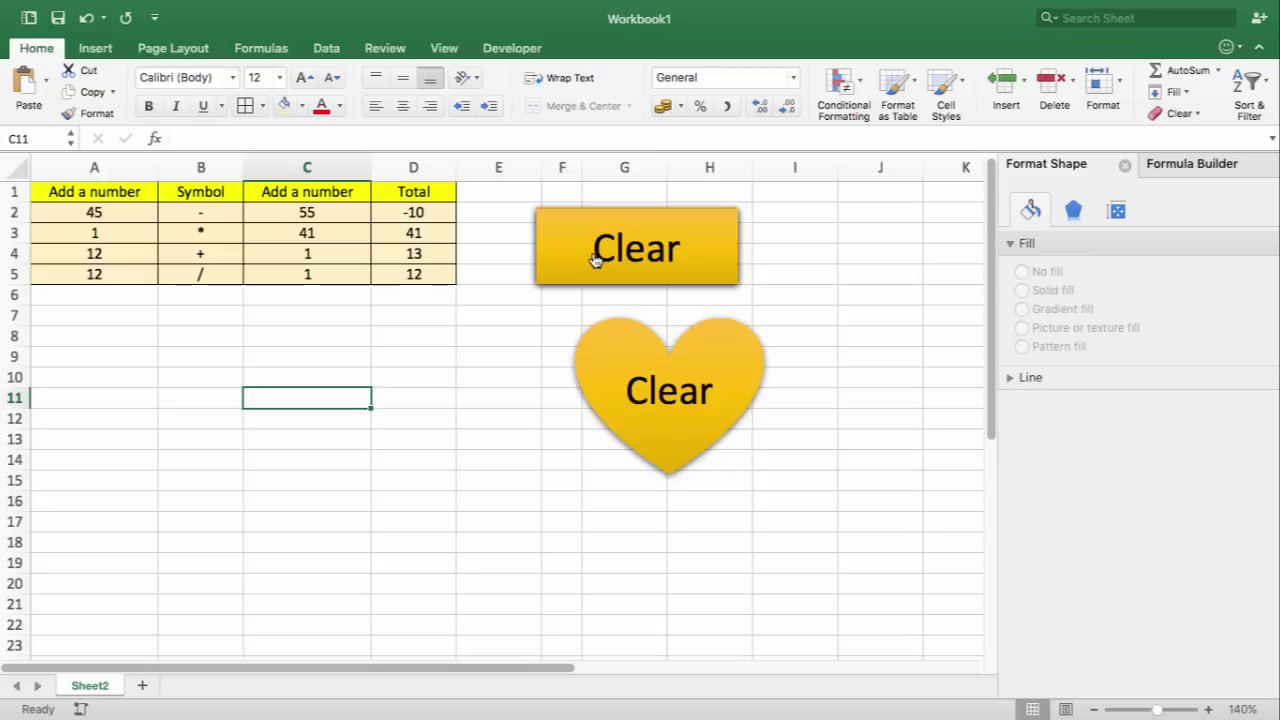
# Step: Bring up the macro recording settings to review the name, storage and shortcut options, and close them without recording
pyautogui.click(515, 50)
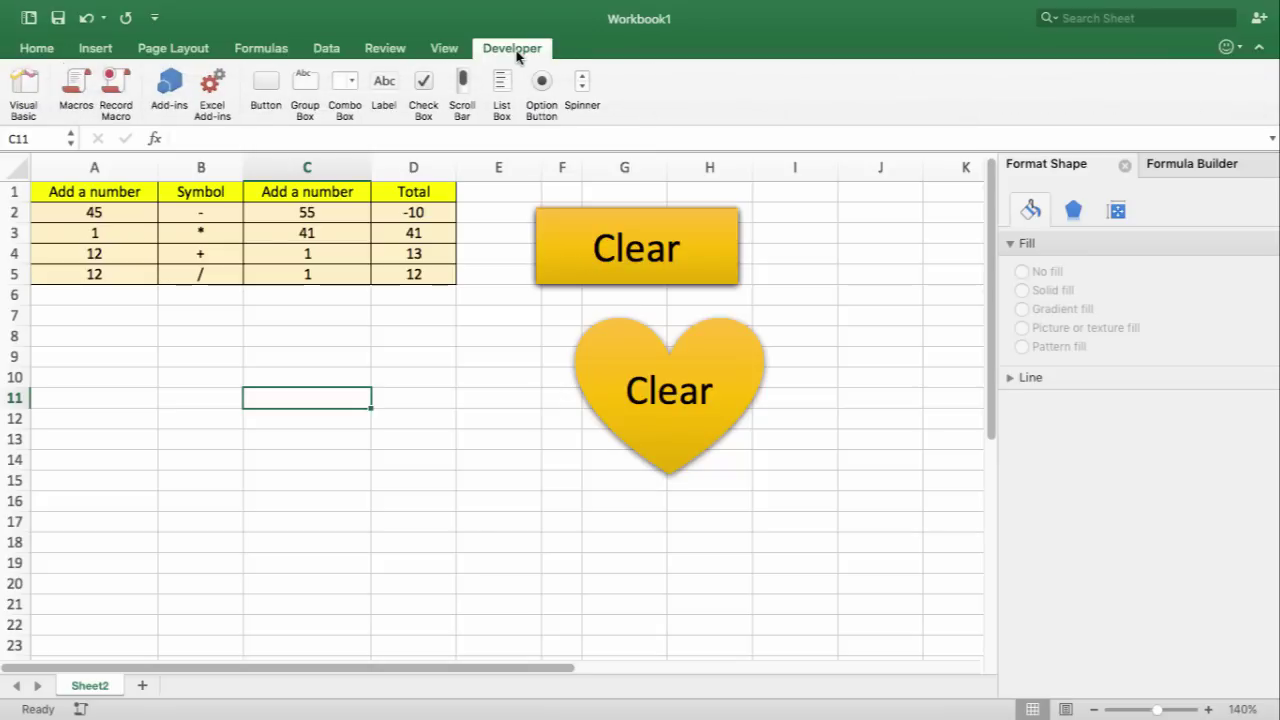
pyautogui.click(116, 88)
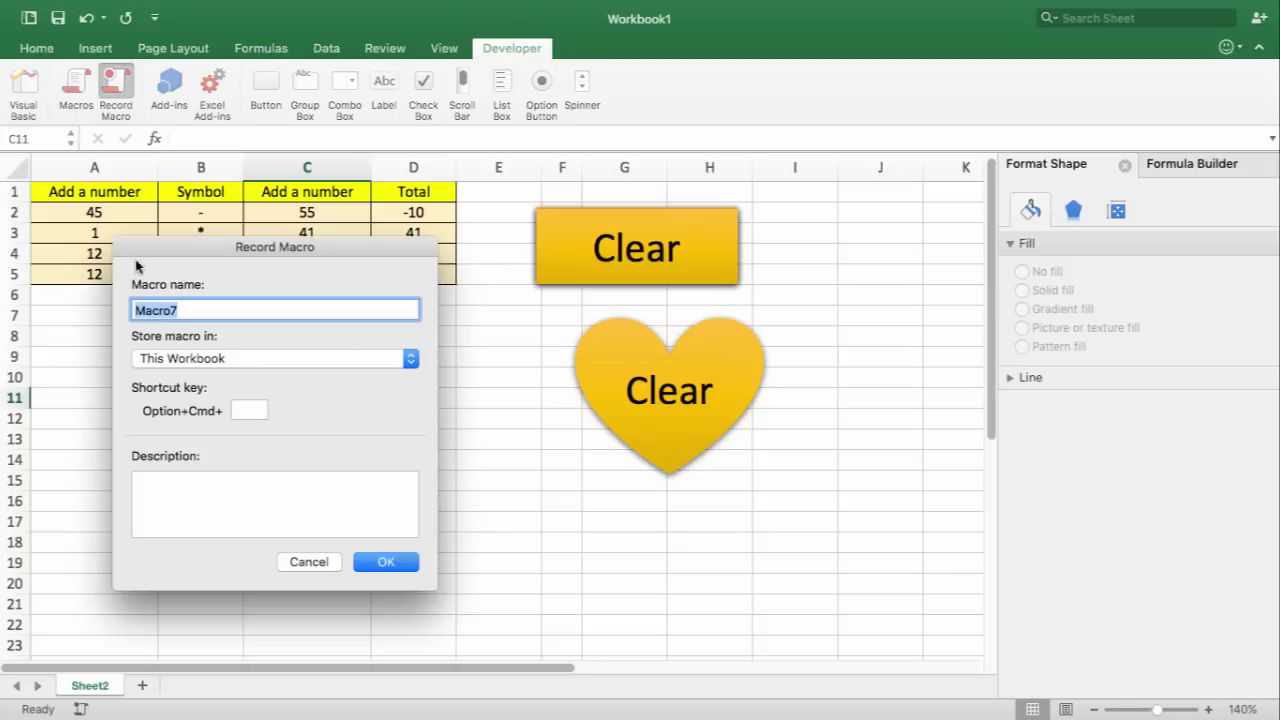
pyautogui.click(309, 562)
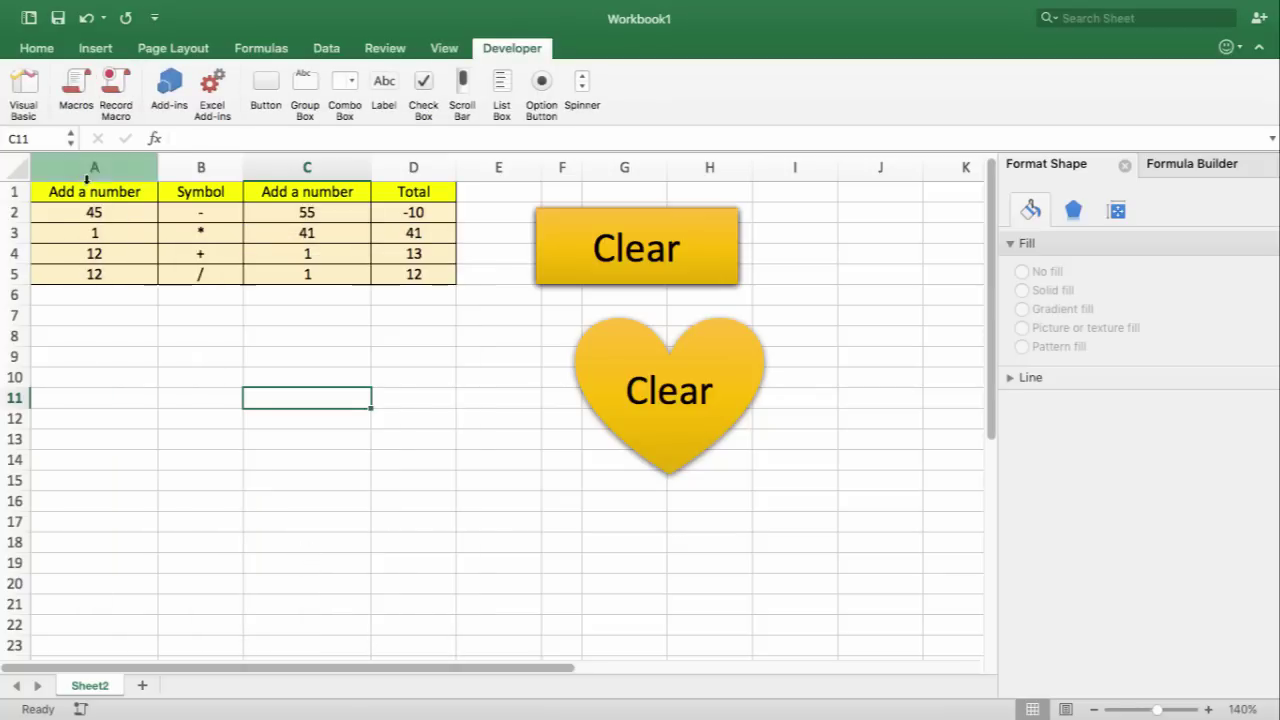
# Step: Delete the numbers in A2:A5 and the contents of C2:C6 manually, without using the macro
pyautogui.click(95, 212)
pyautogui.moveTo(95, 212); pyautogui.dragTo(102, 275)
pyautogui.press('Delete')
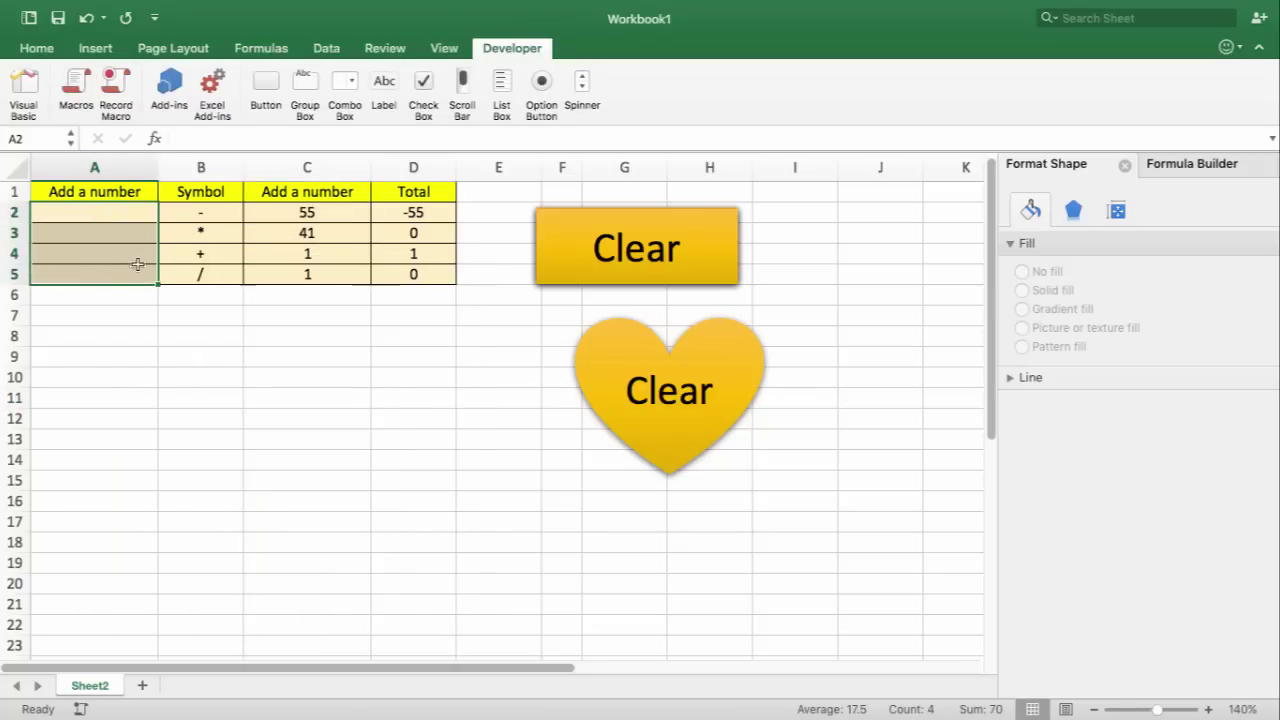
pyautogui.moveTo(255, 215); pyautogui.dragTo(283, 294)
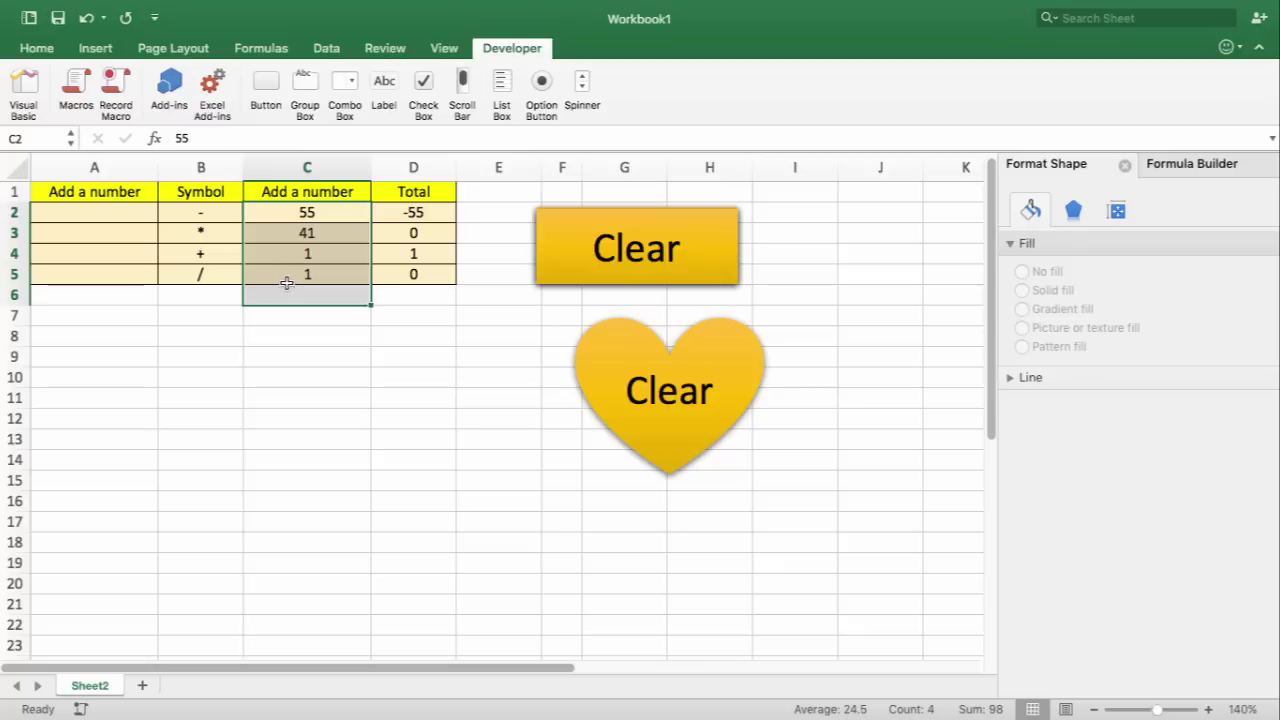
pyautogui.press('Delete')
pyautogui.click(221, 339)
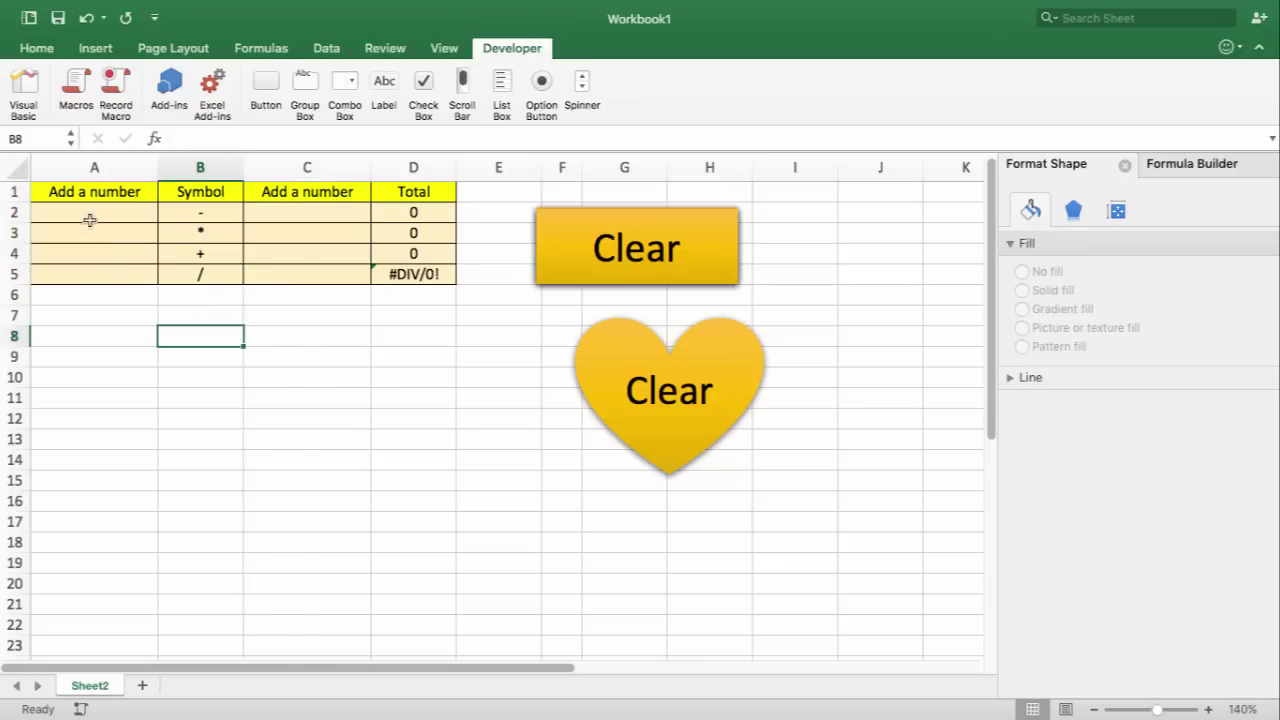
# Step: Undo the last two deletions in columns A and C, and deselect the range
pyautogui.click(86, 17)
pyautogui.click(86, 17)
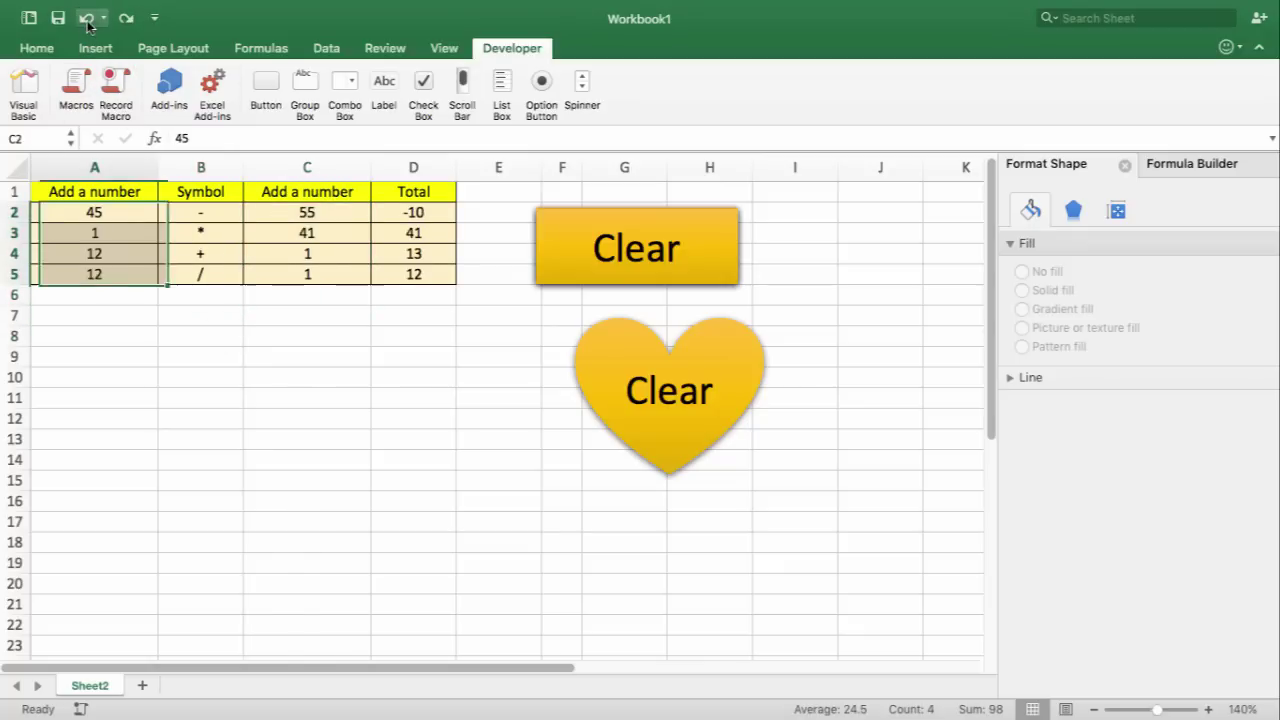
pyautogui.click(380, 560)
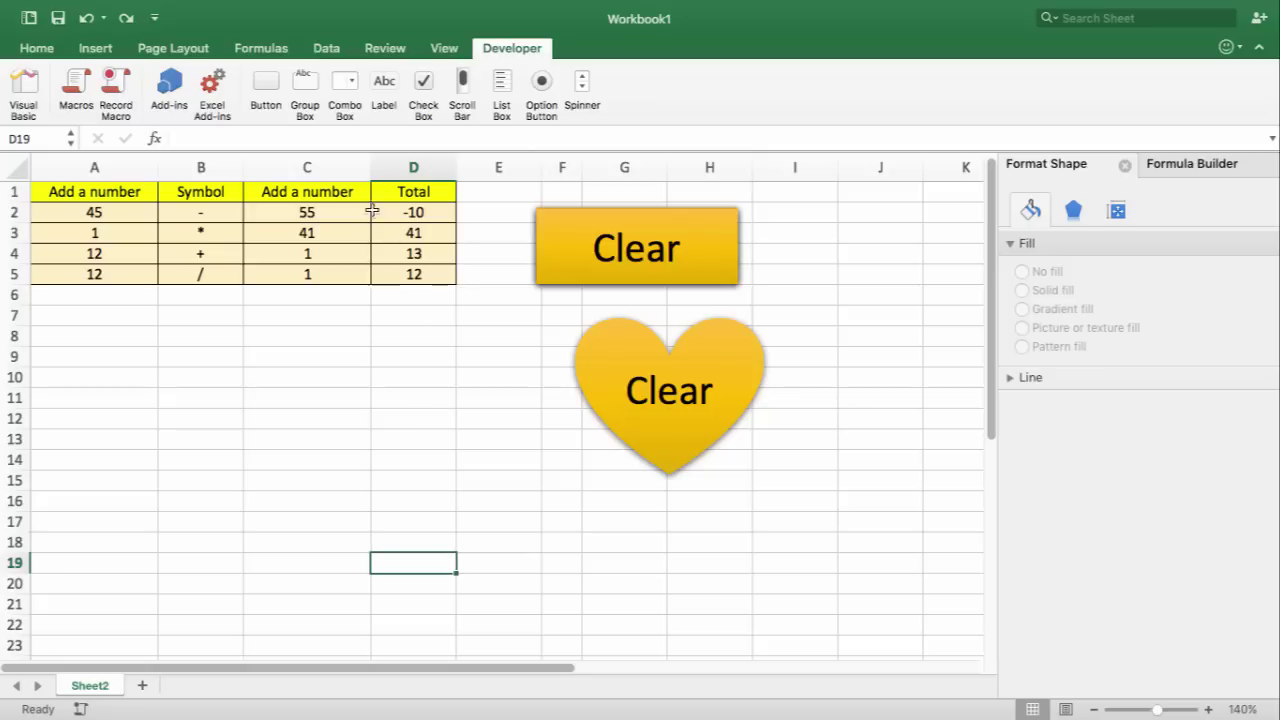
# Step: Run the macro assigned to the heart-shaped Clear button to empty the number cells in columns A and C
pyautogui.rightClick(664, 422)
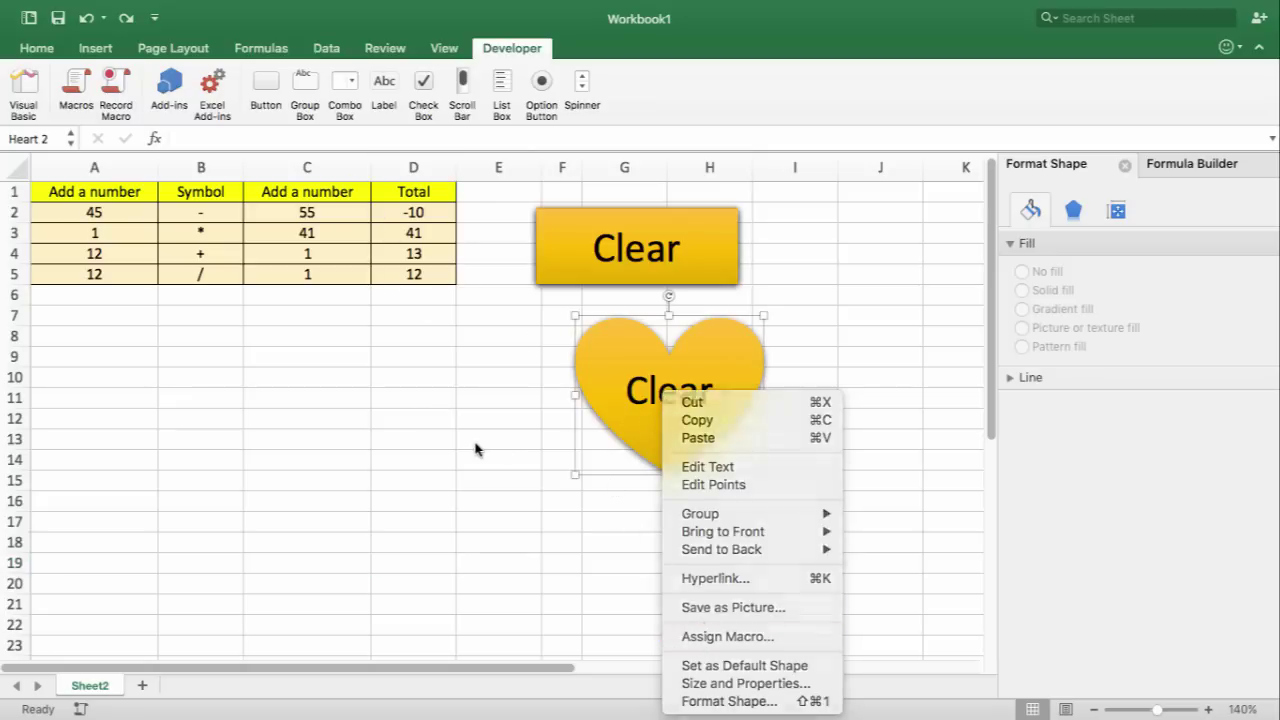
pyautogui.click(500, 400)
pyautogui.click(520, 398)
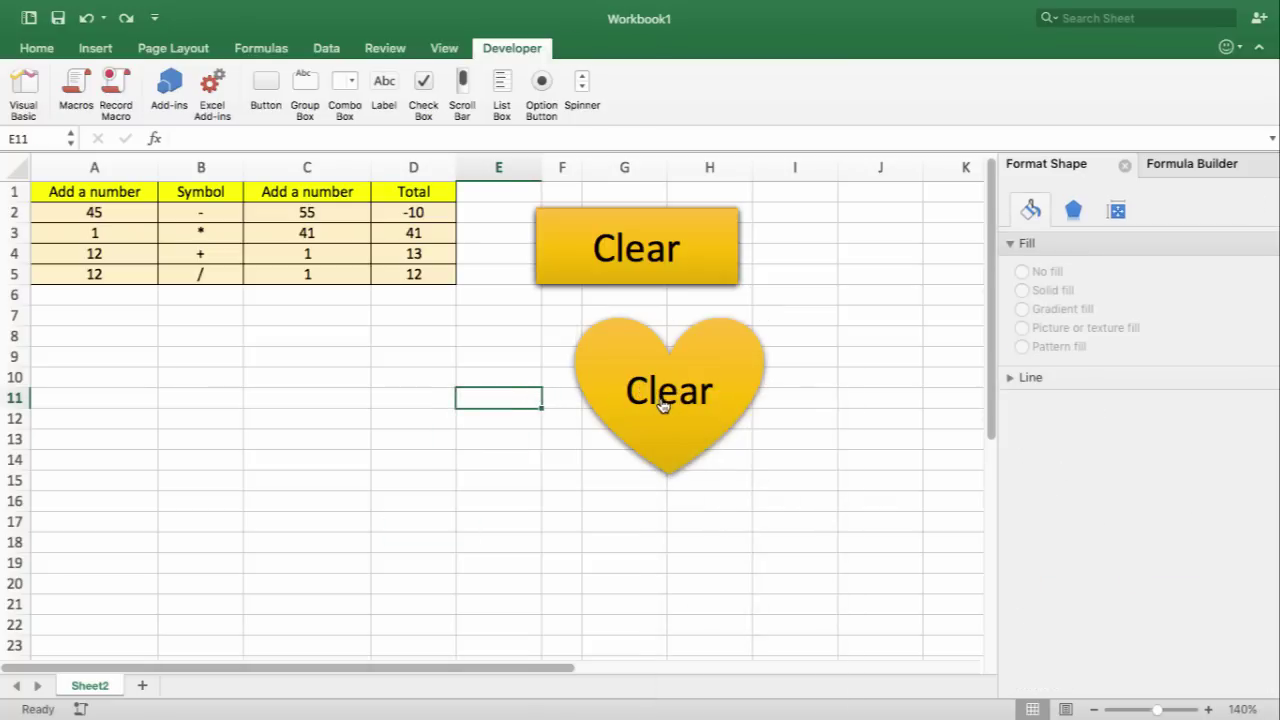
pyautogui.click(663, 394)
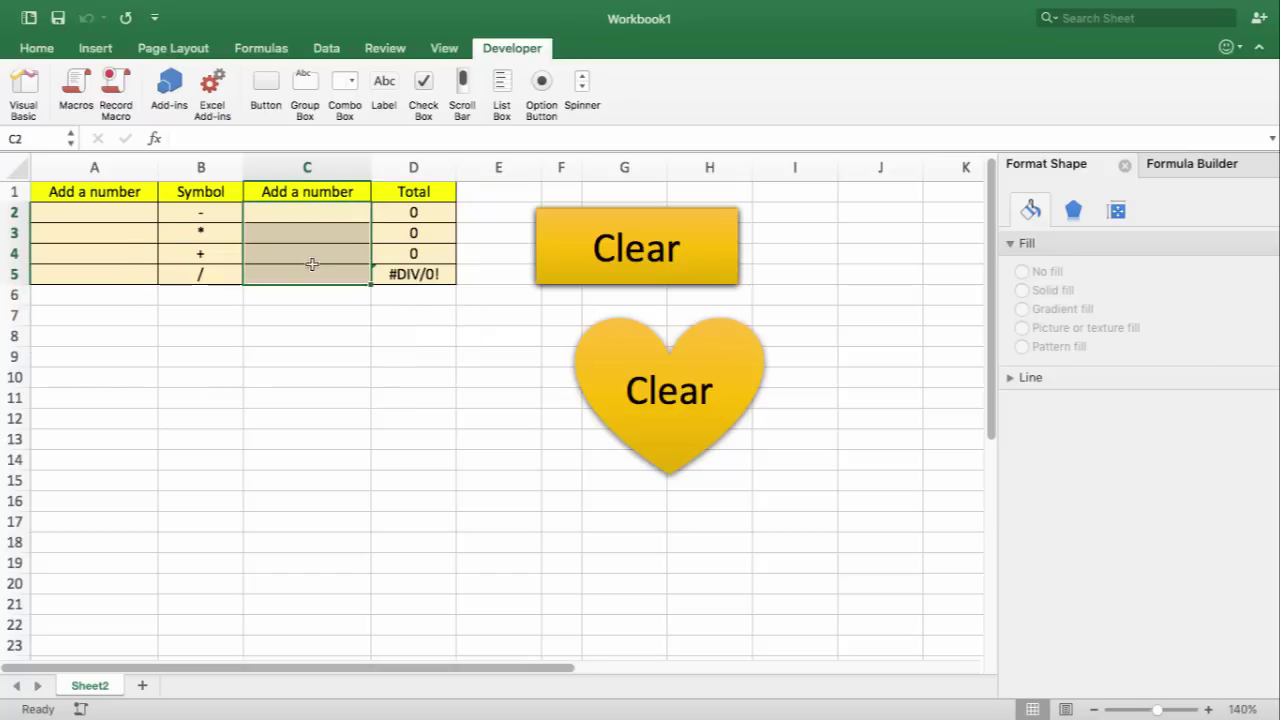